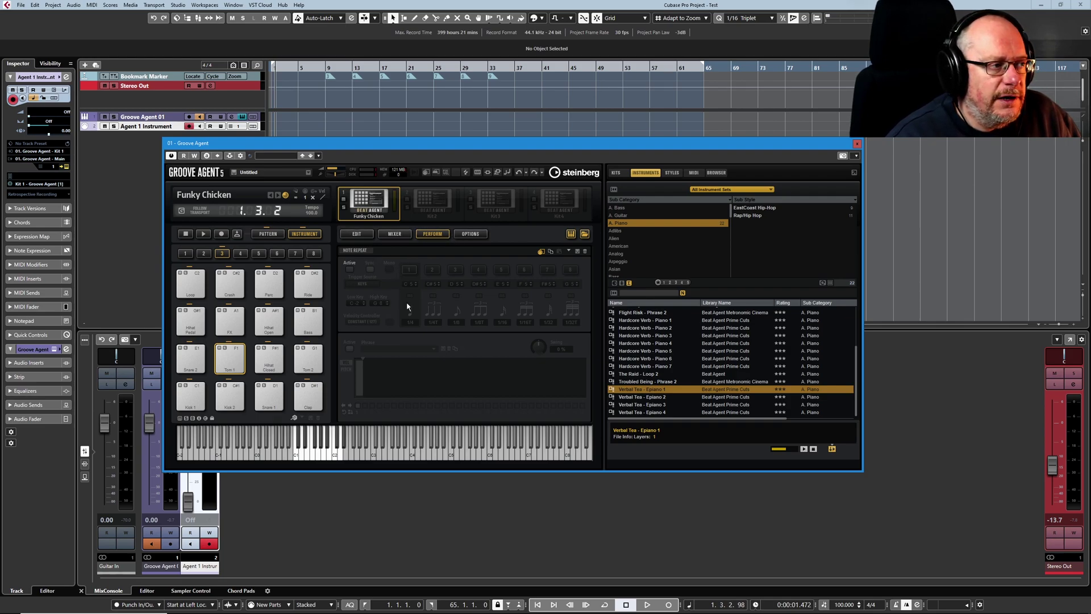
# Activate Note Repeat on the Perform page so its rate and phrase settings become active.
pyautogui.click(350, 270)
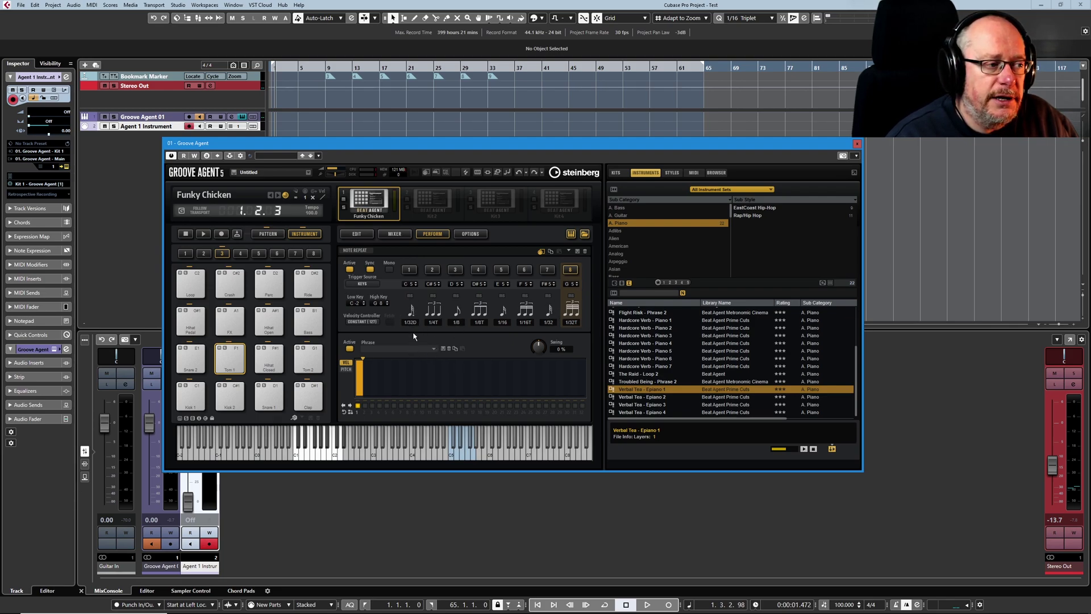
# Try millisecond timing on the first rate slot, then return it to the 1/4 note value.
pyautogui.scroll(-10, 410, 307)
pyautogui.scroll(3, 412, 329)
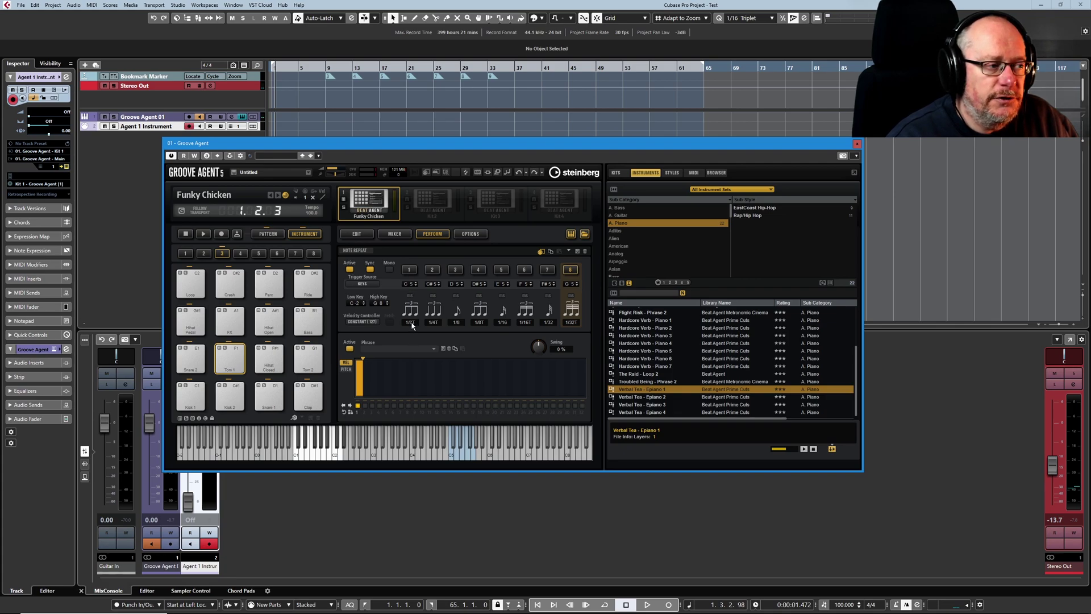
pyautogui.scroll(1, 412, 326)
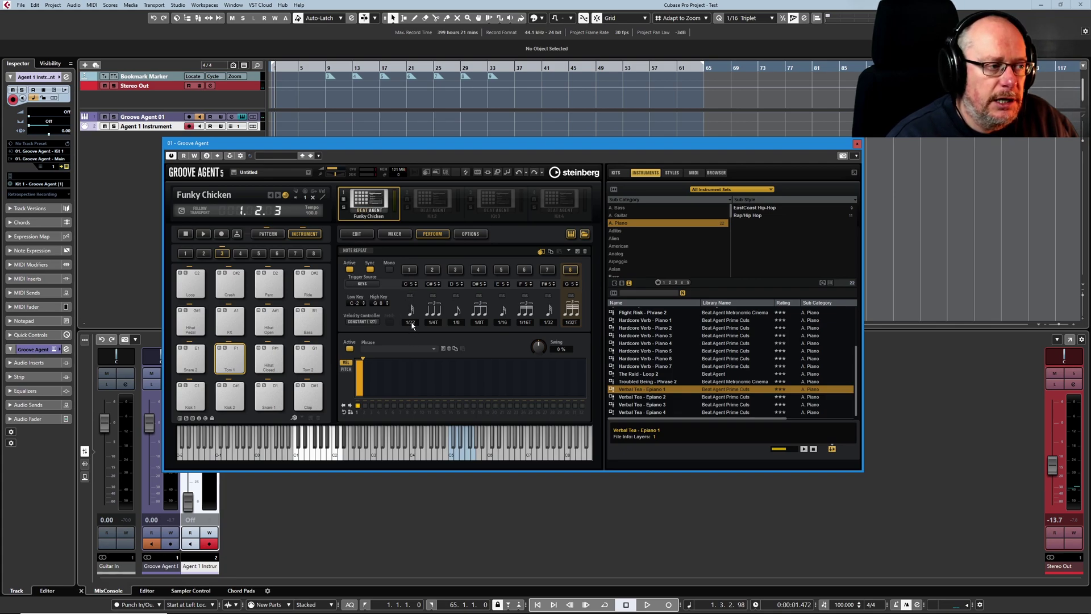
pyautogui.scroll(6, 411, 327)
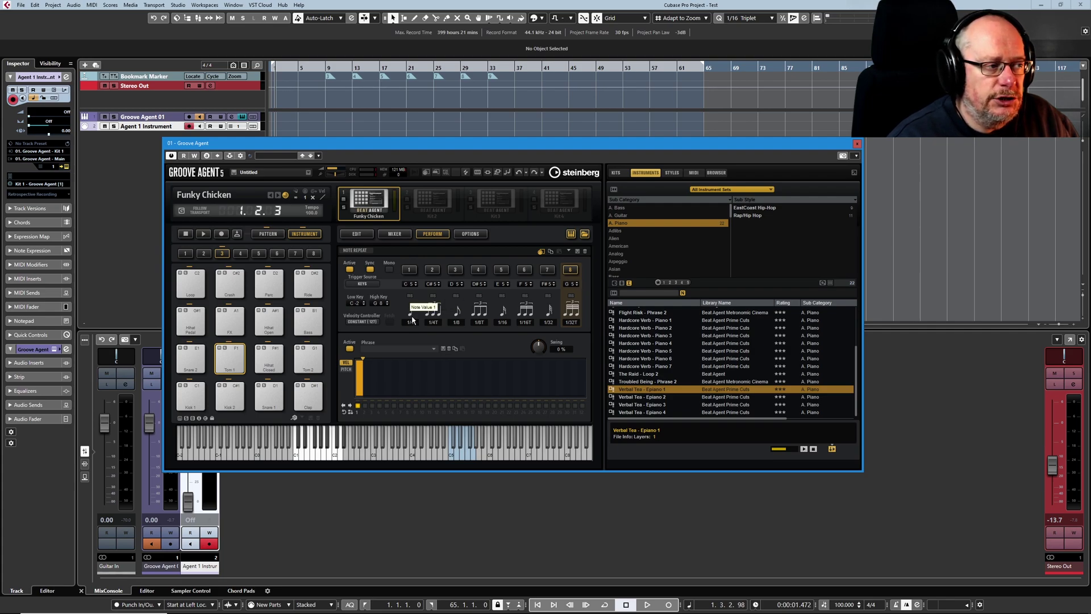
pyautogui.click(410, 296)
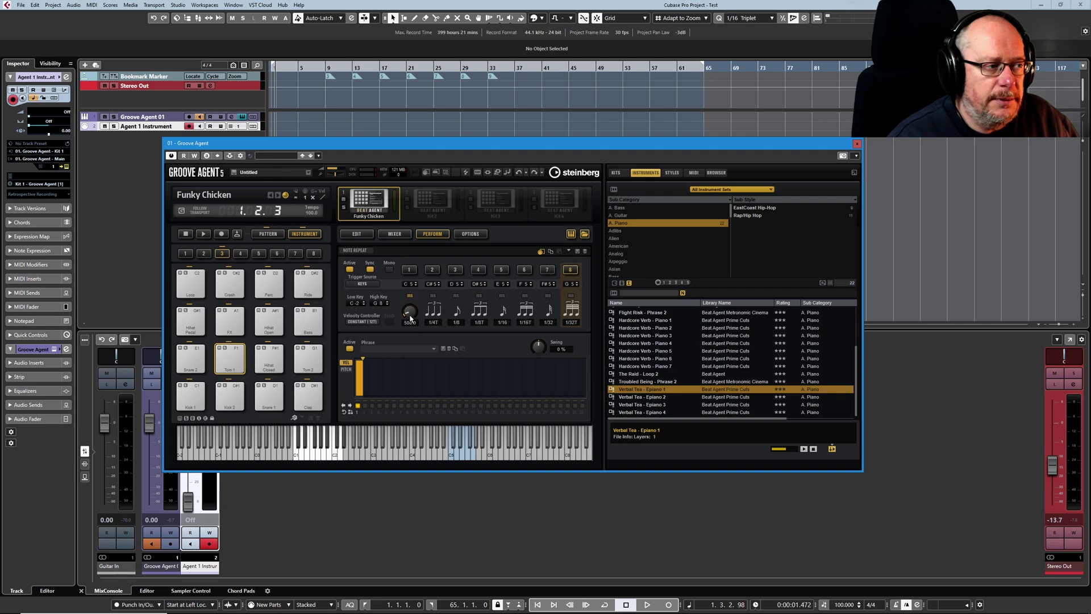
pyautogui.scroll(-5, 410, 315)
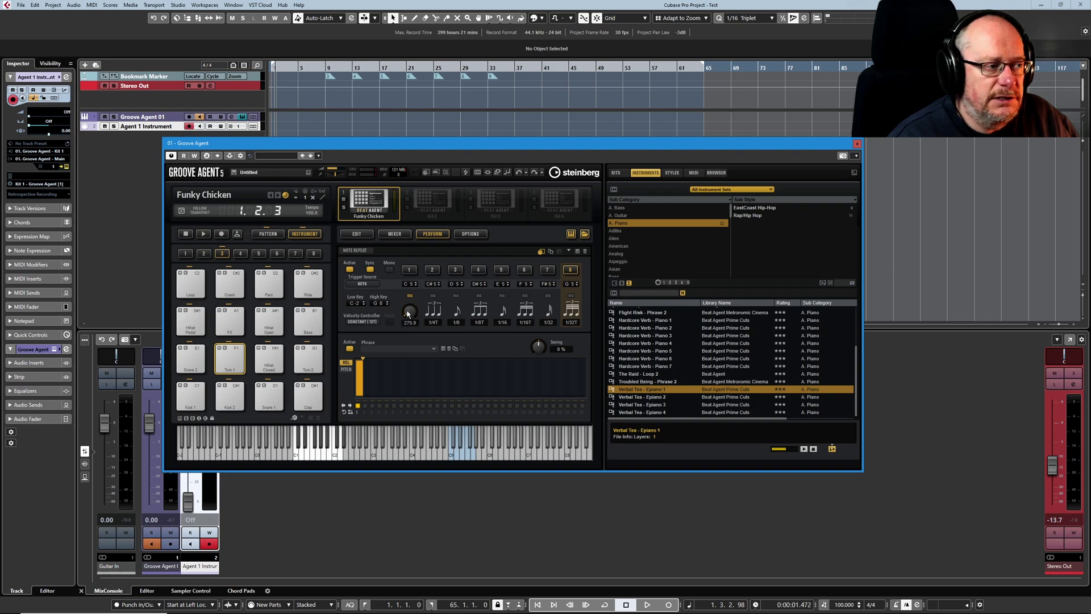
pyautogui.click(409, 295)
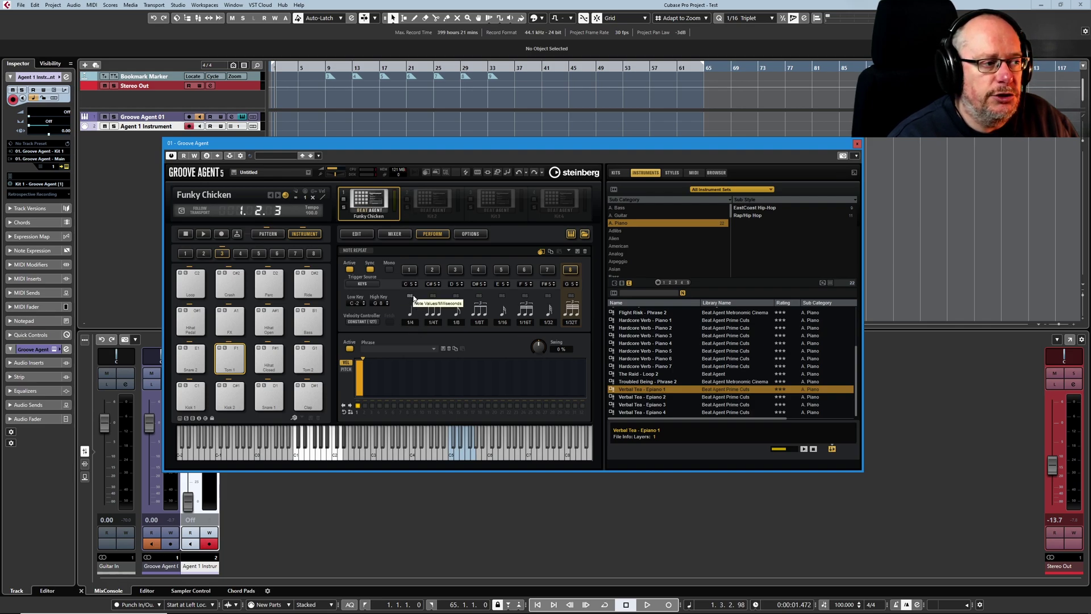
pyautogui.click(409, 296)
pyautogui.moveTo(411, 313); pyautogui.dragTo(409, 288)
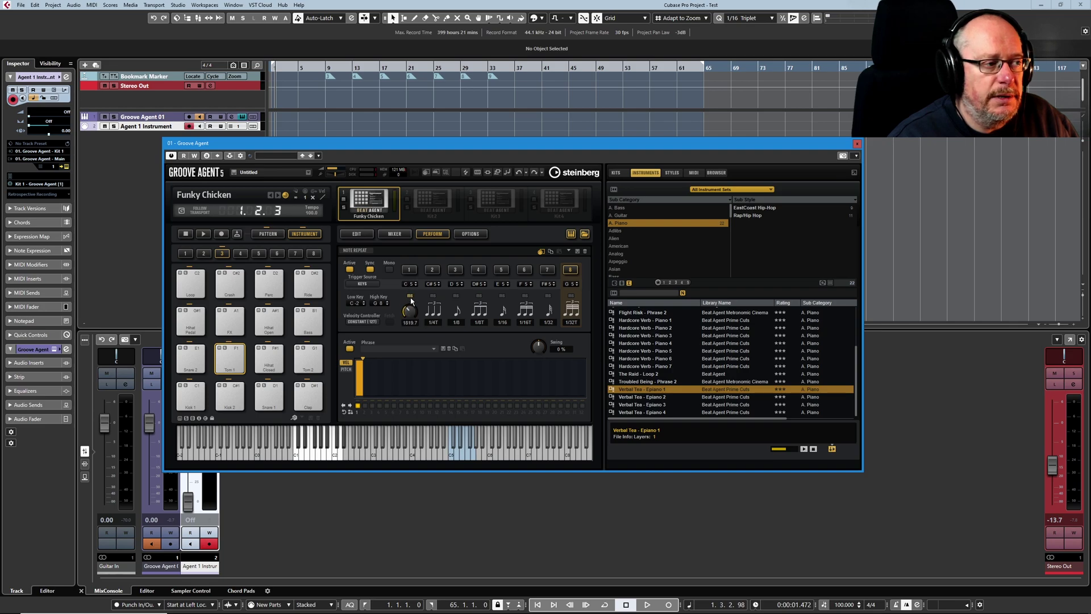
pyautogui.click(410, 297)
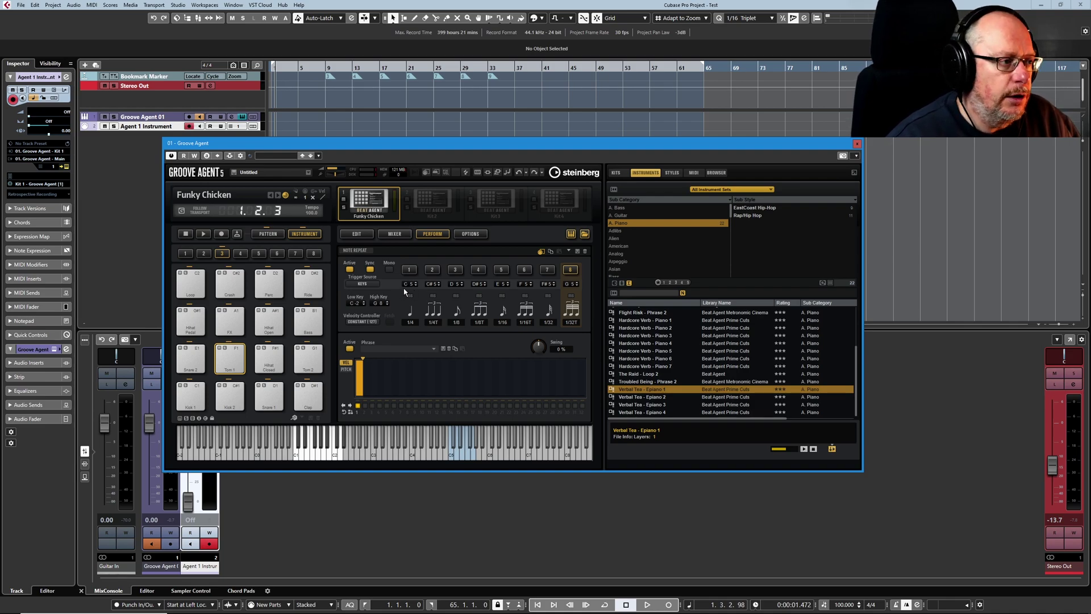
# Choose the Note Repeat rate, ending on the third slot, 1/8.
pyautogui.click(410, 271)
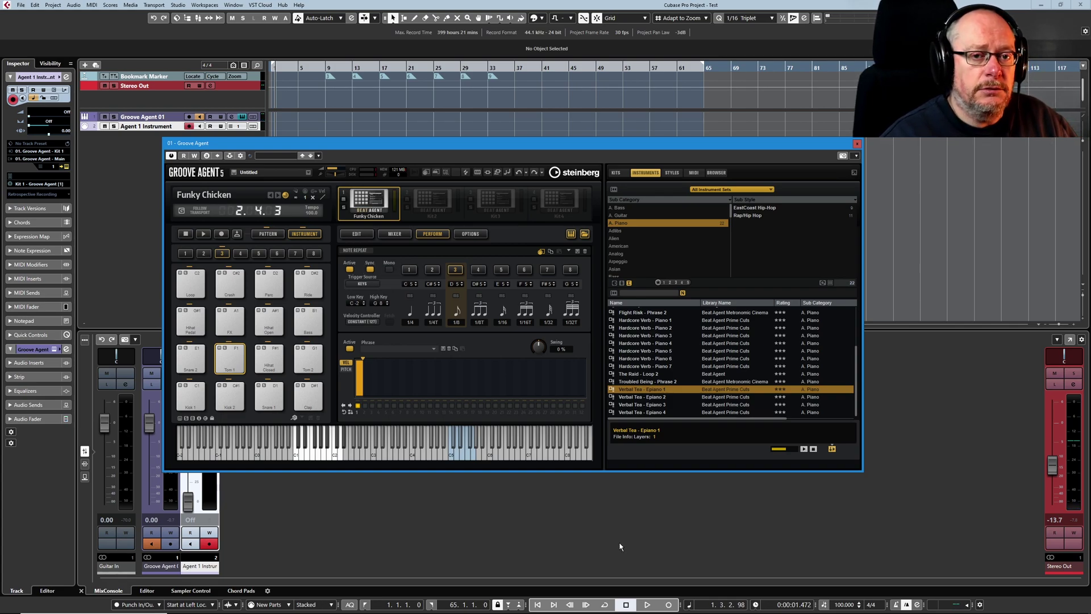
pyautogui.click(203, 233)
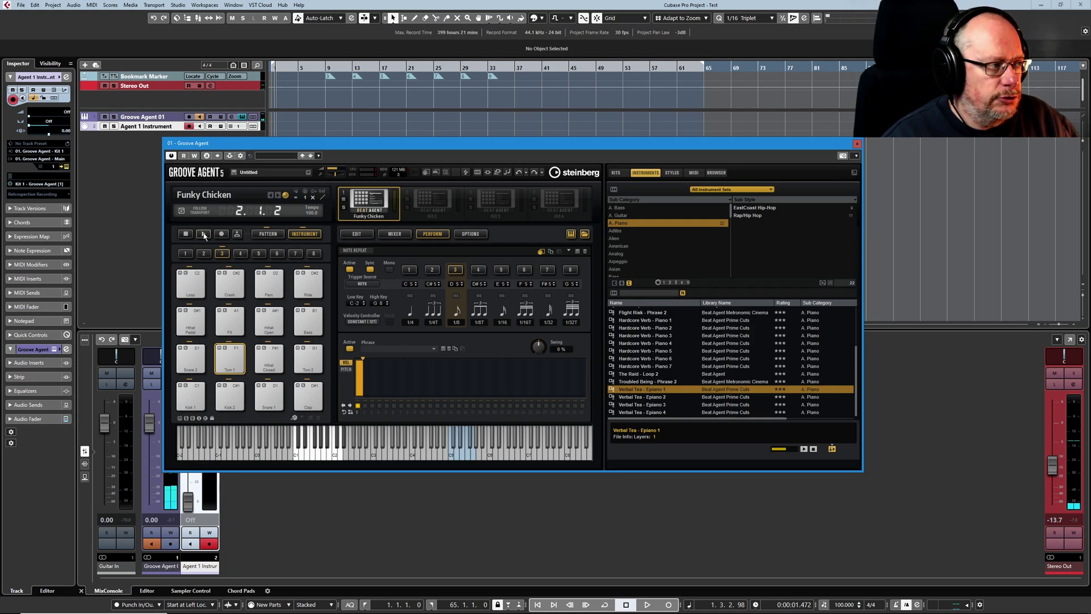
pyautogui.click(203, 234)
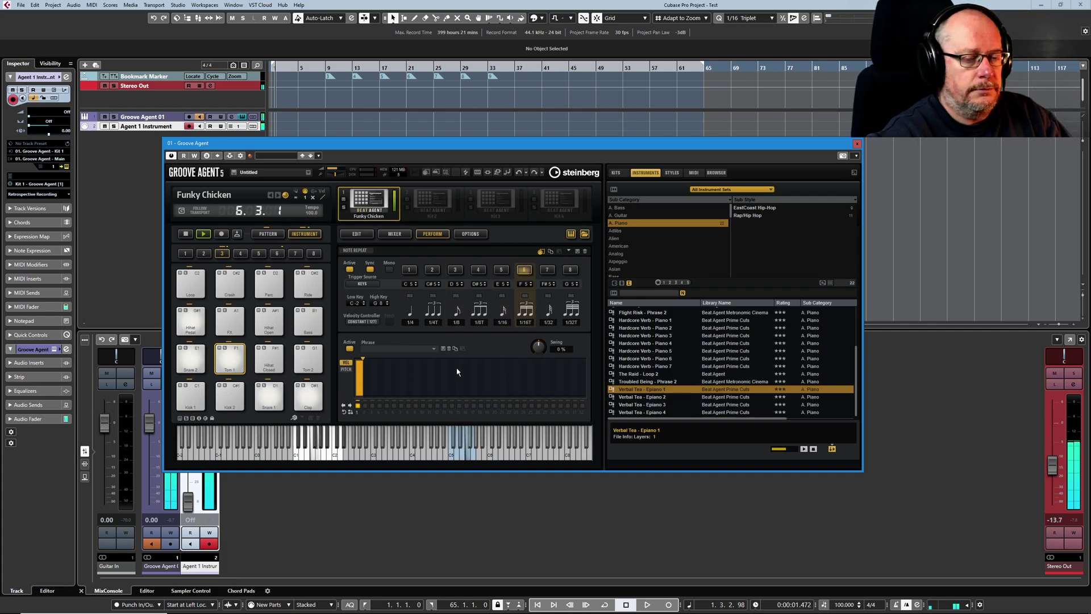
pyautogui.click(188, 238)
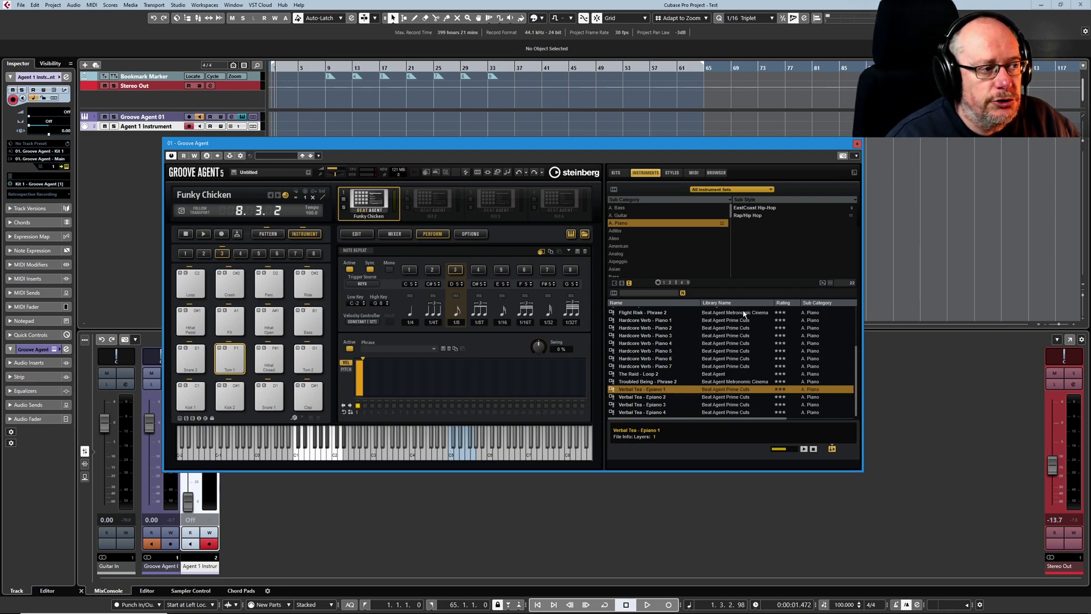
# Set Trigger Source to Controllers so MIDI CCs 51–58 switch the repeat rates.
pyautogui.click(362, 284)
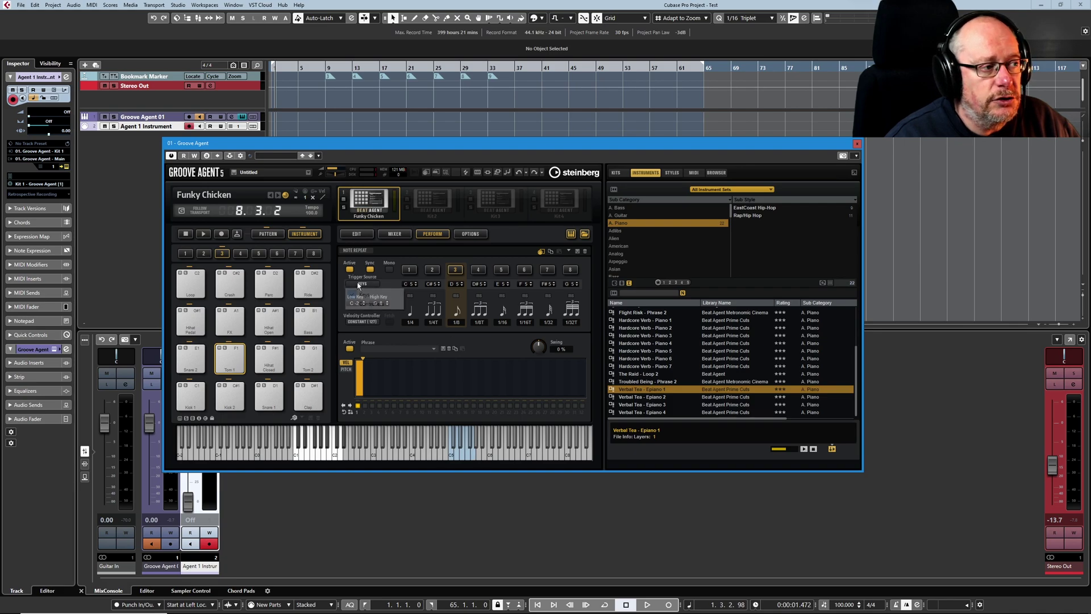
pyautogui.click(365, 302)
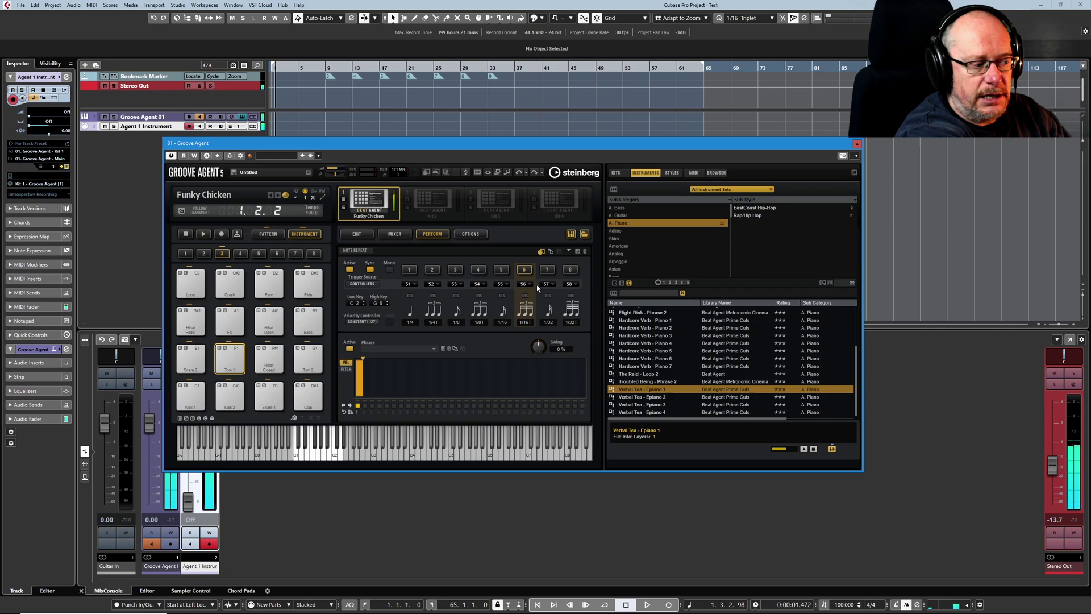
# Set Trigger Source back to Keys and Low Key to E1, then play Kick 1.
pyautogui.click(362, 284)
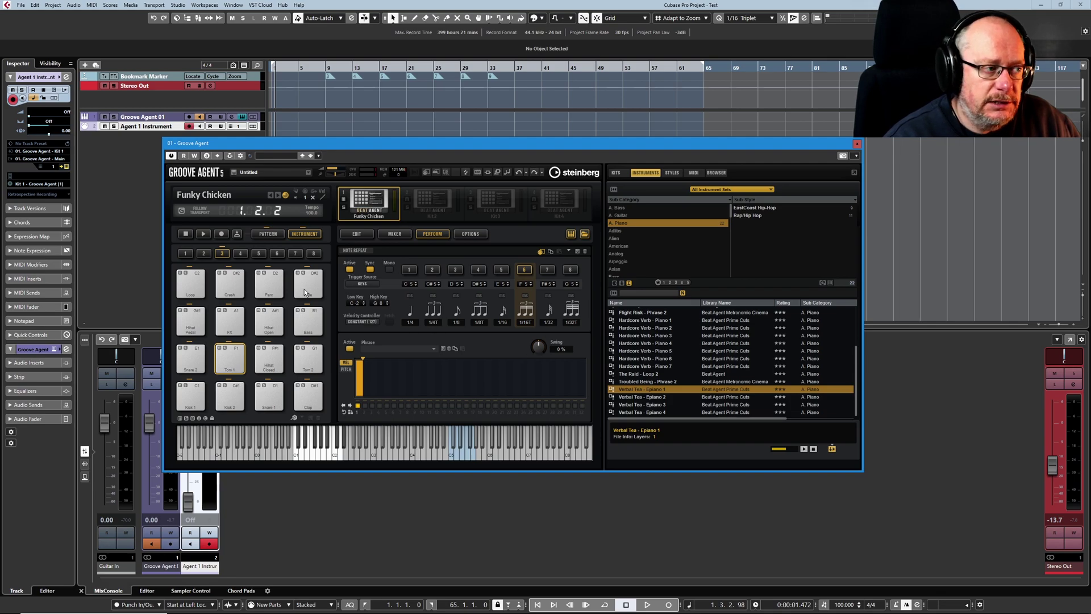
pyautogui.doubleClick(355, 303)
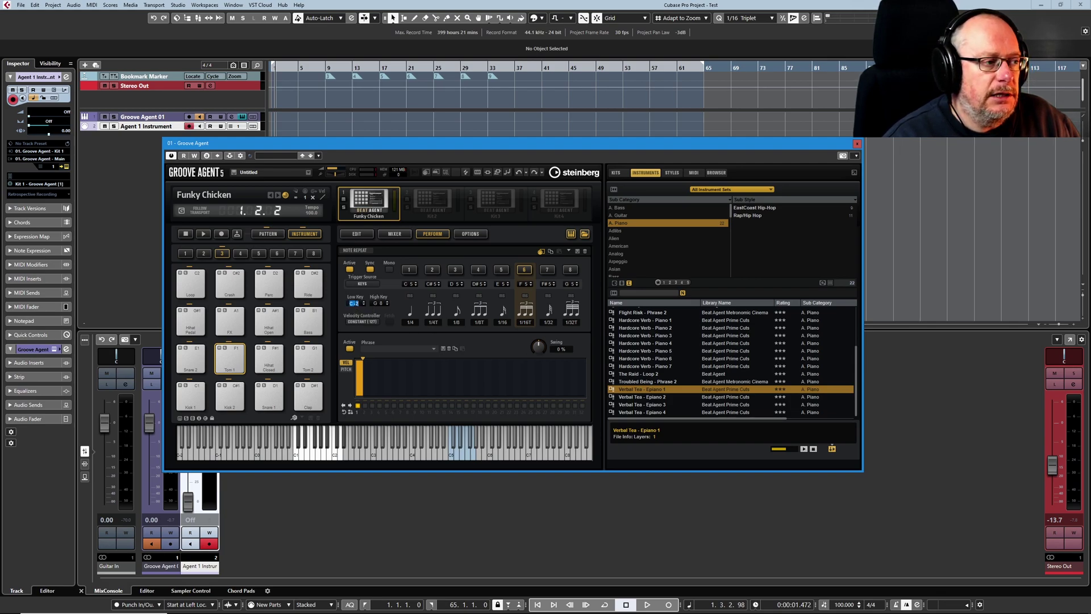
pyautogui.write('e1')
pyautogui.press('Return')
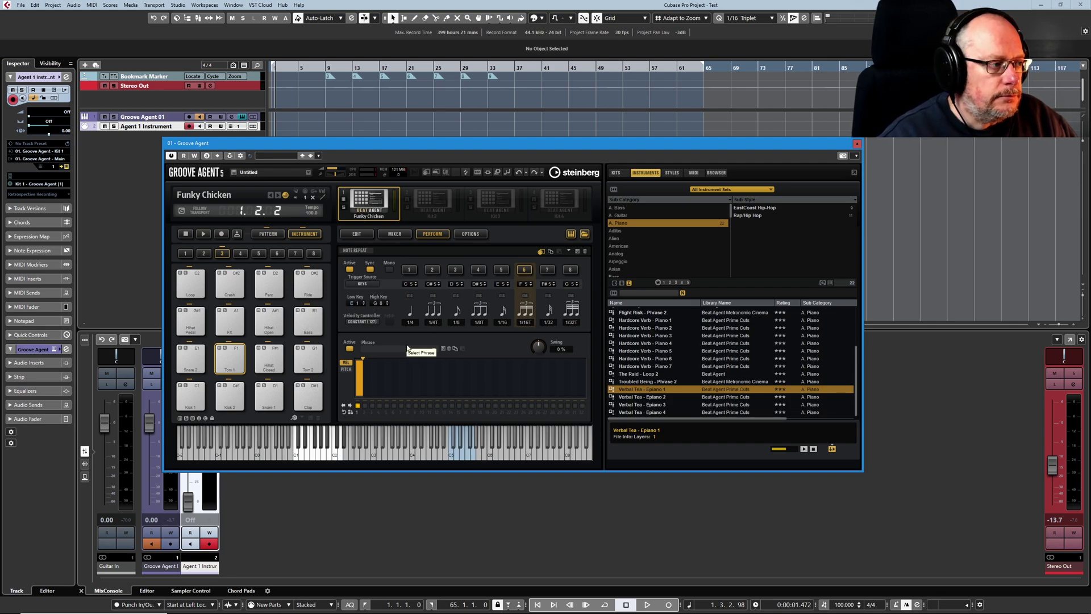
pyautogui.click(197, 393)
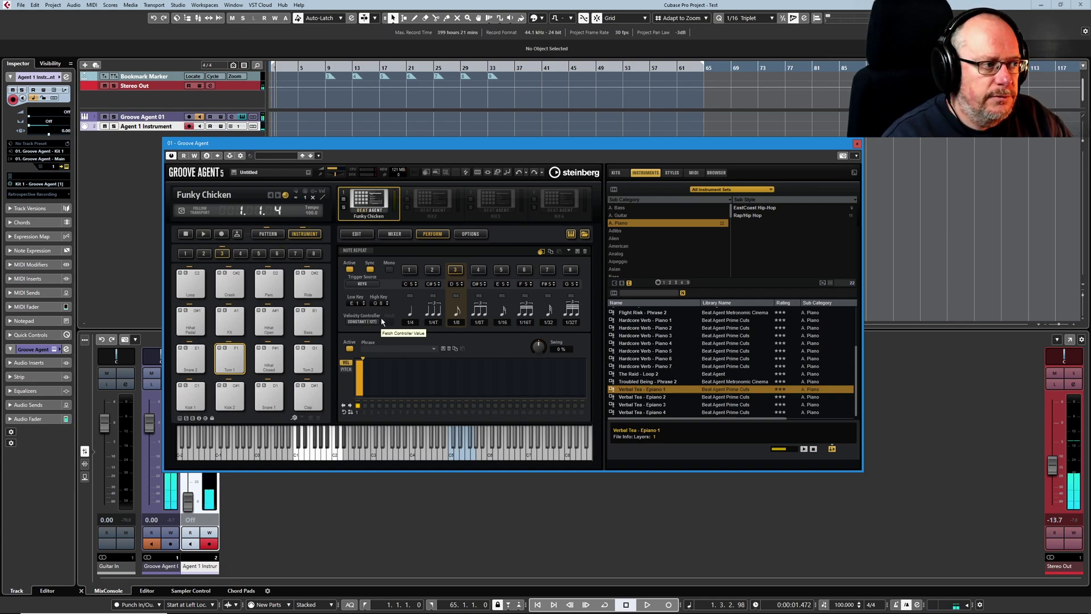
# Set the Velocity Controller to Velocity after trying Aftertouch.
pyautogui.click(363, 322)
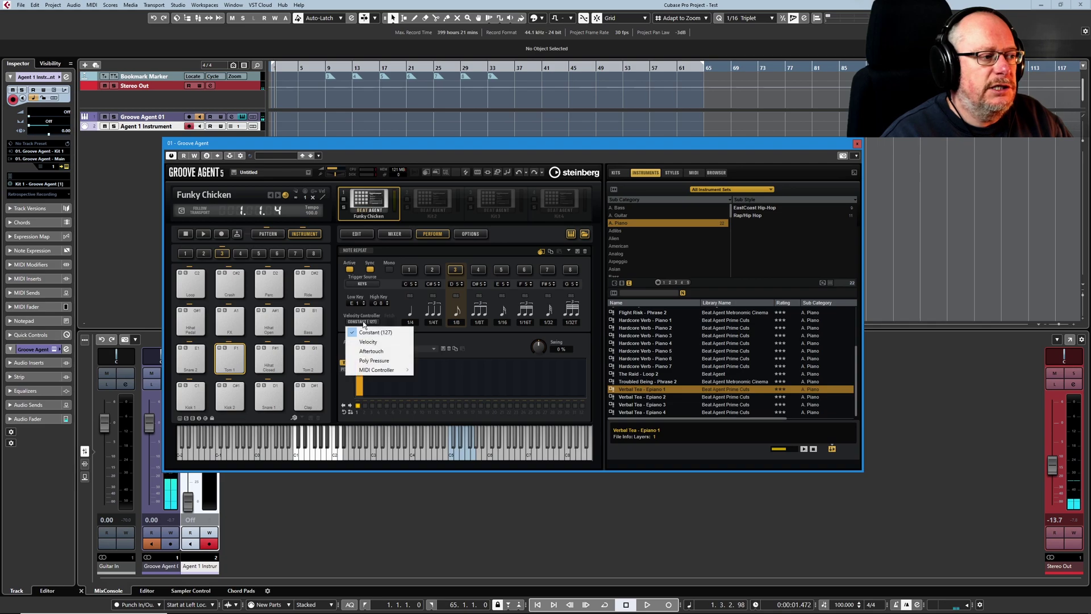
pyautogui.click(368, 341)
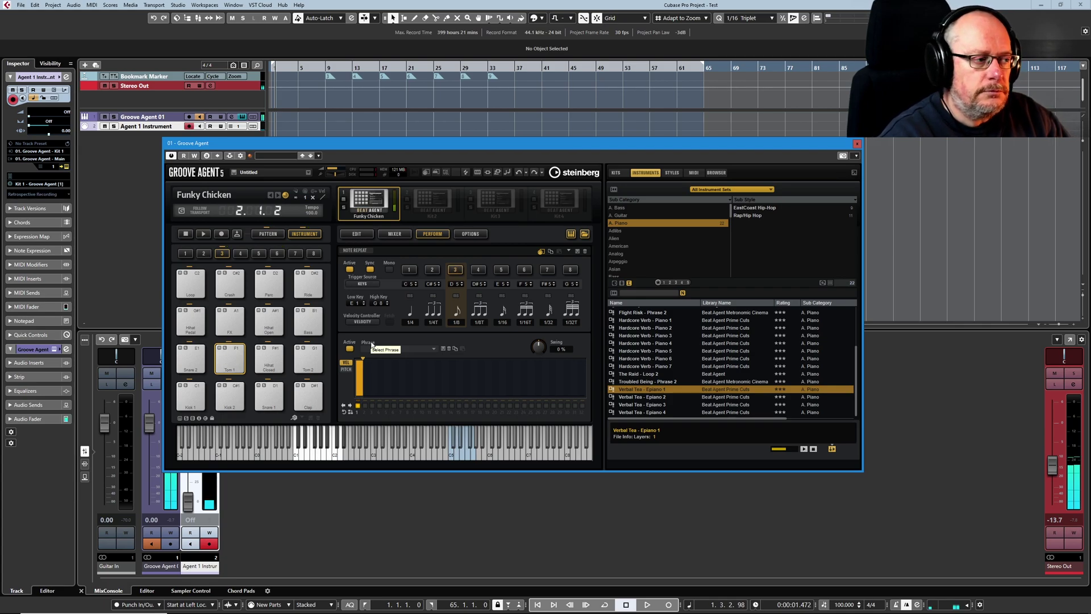
pyautogui.click(366, 322)
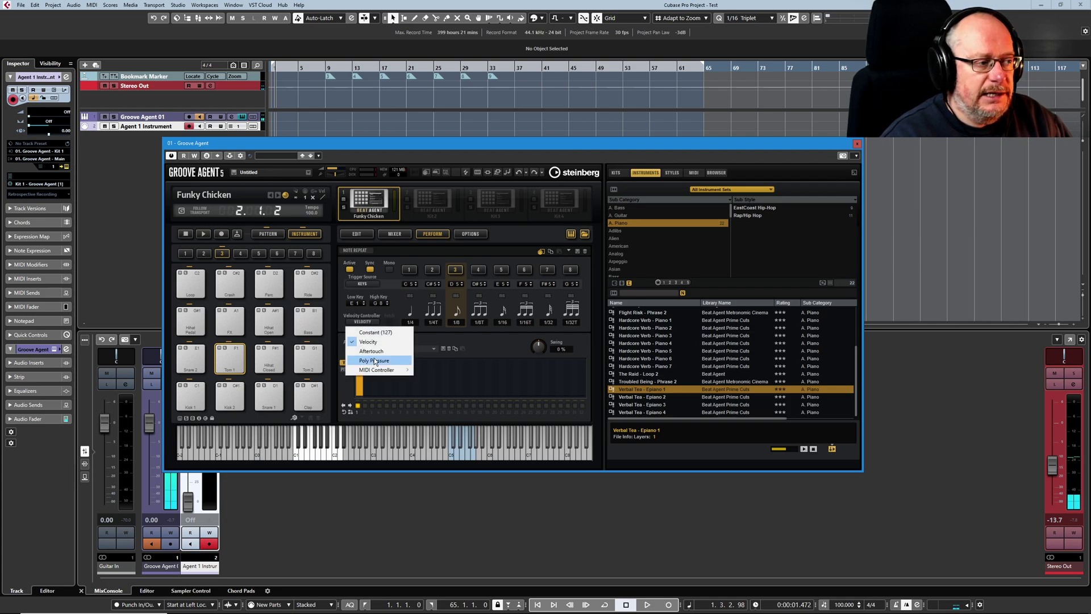
pyautogui.click(370, 351)
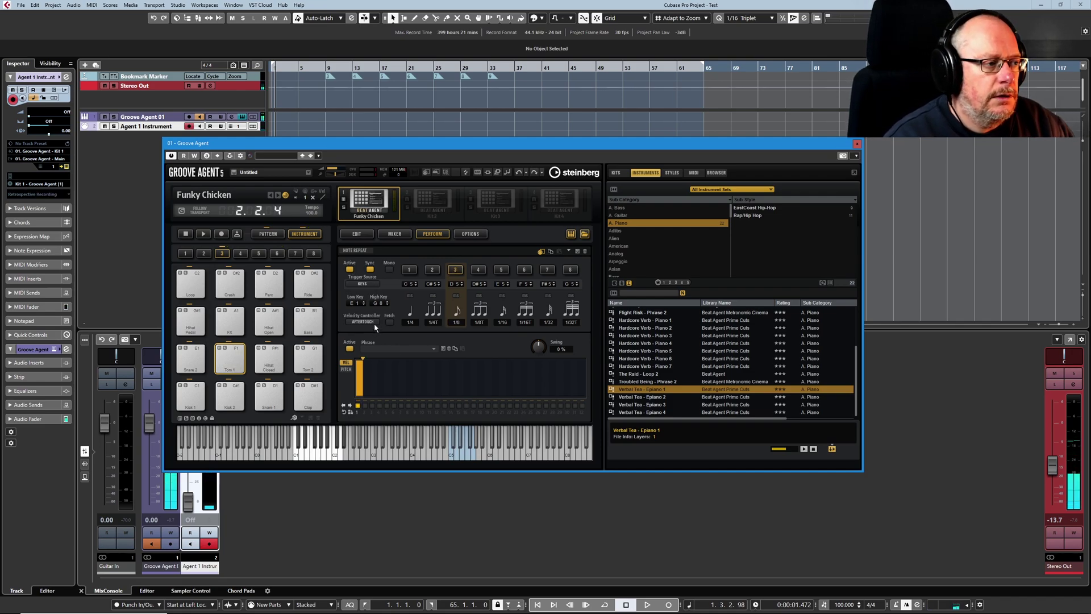
pyautogui.click(363, 322)
pyautogui.click(367, 342)
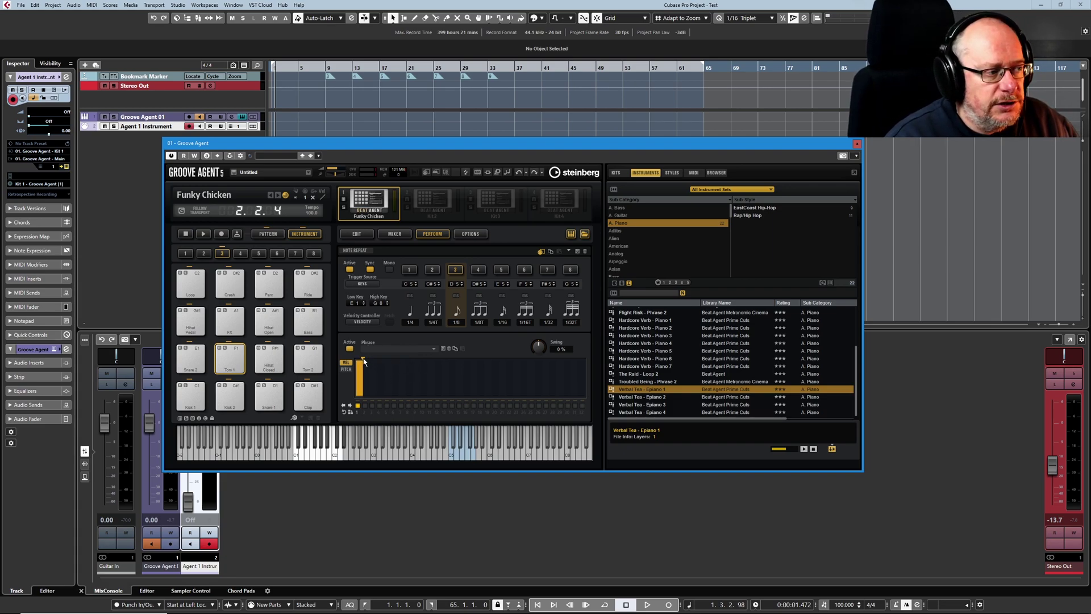
# Draw a 15-step velocity phrase that dips then climbs, toggling step 6 off and on.
pyautogui.moveTo(363, 358); pyautogui.dragTo(416, 368)
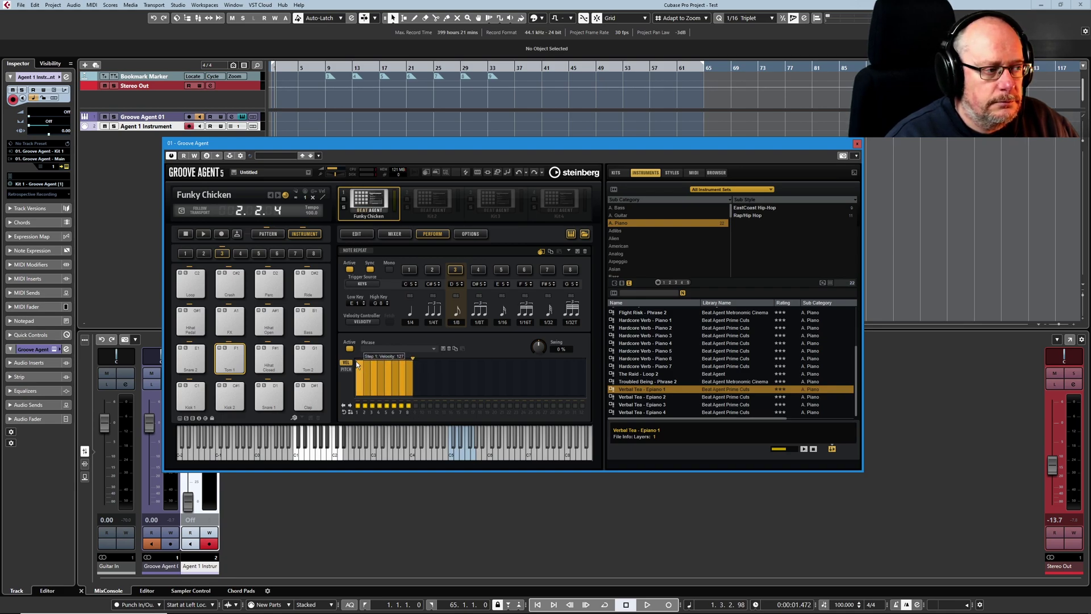
pyautogui.moveTo(358, 366); pyautogui.dragTo(421, 398)
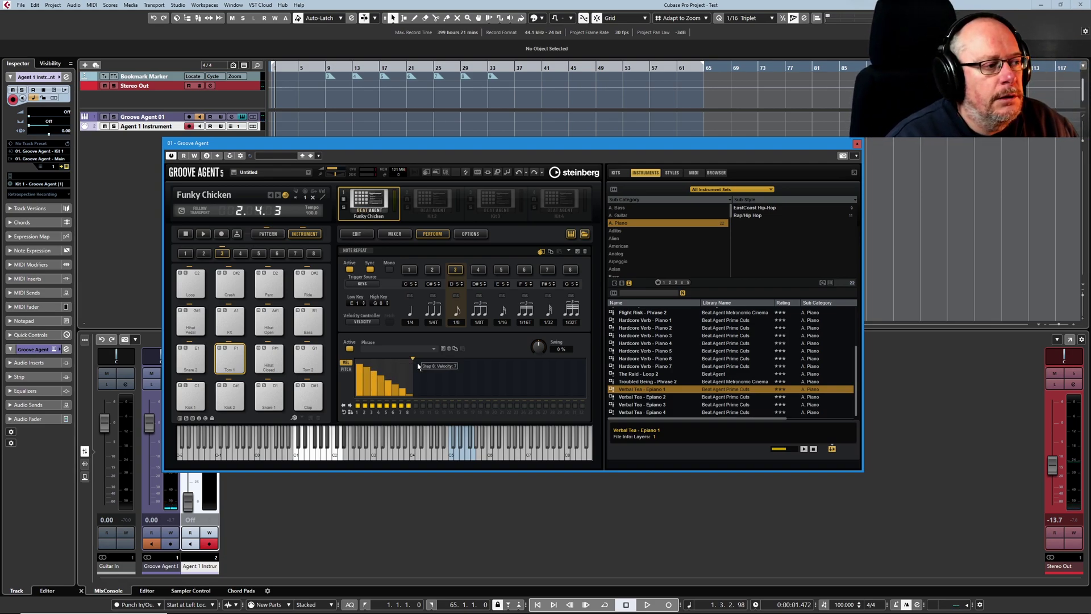
pyautogui.moveTo(413, 361)
pyautogui.mouseDown()
pyautogui.moveTo(460, 367)
pyautogui.moveTo(435, 383)
pyautogui.moveTo(463, 367)
pyautogui.moveTo(433, 384)
pyautogui.moveTo(469, 360)
pyautogui.mouseUp()
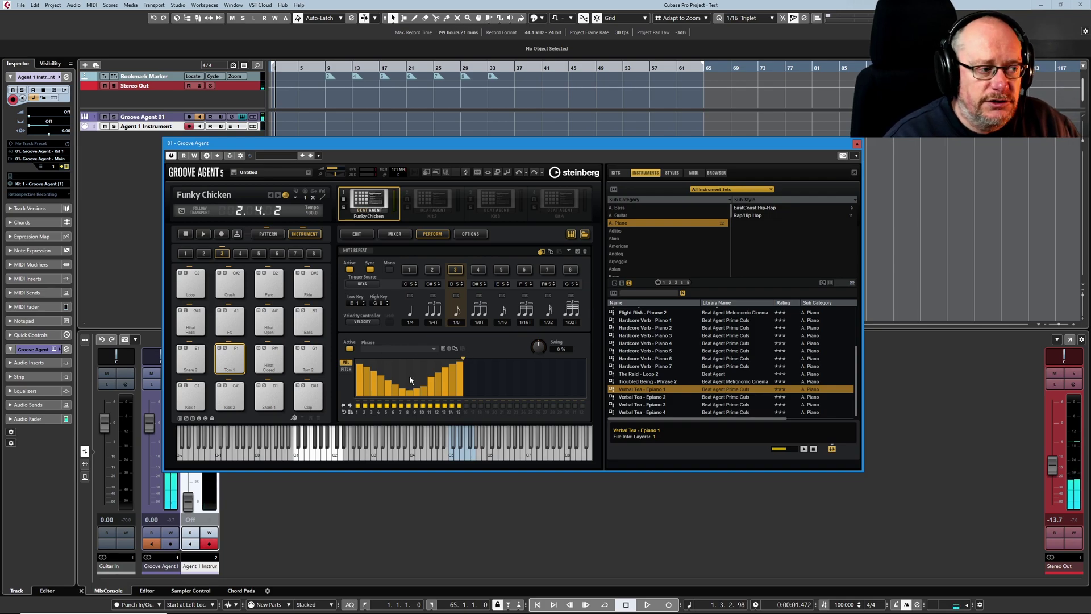
pyautogui.click(394, 405)
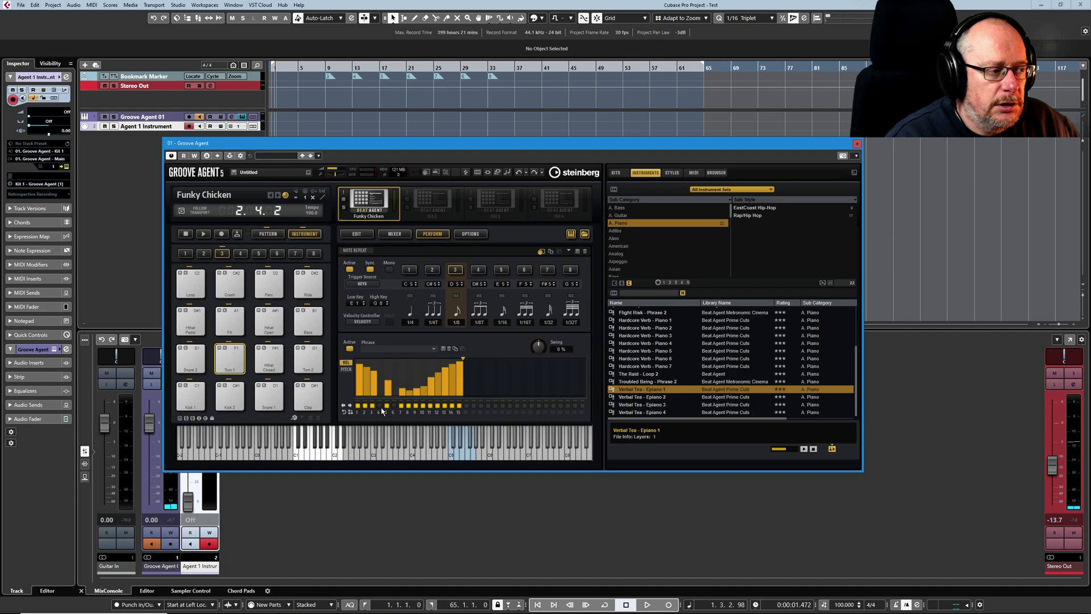
pyautogui.click(394, 405)
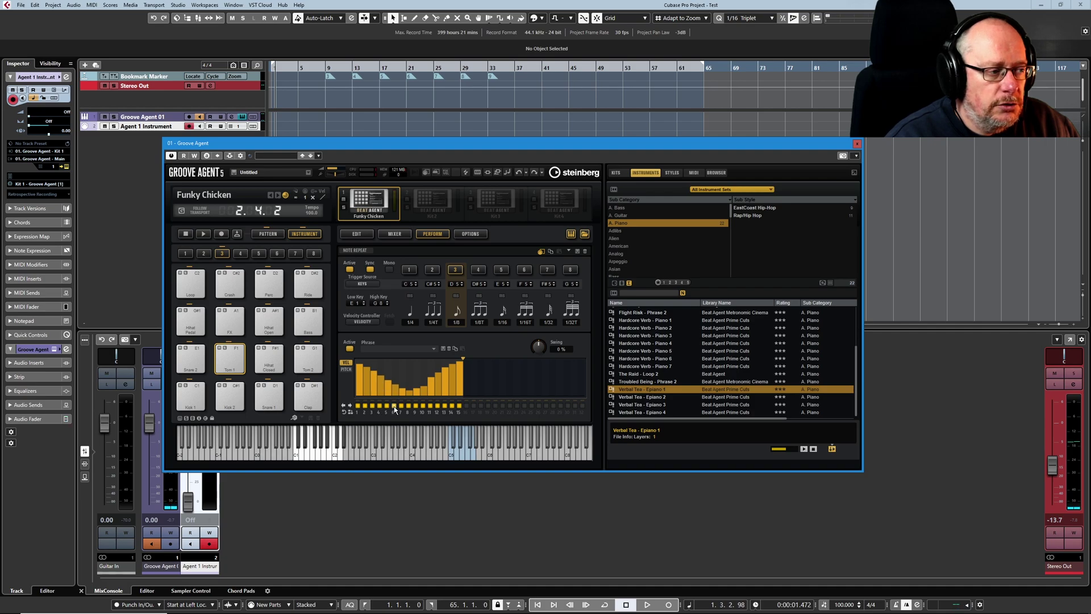
# Load the '12 Steps 25 - Crescendo' preset from the Phrase list's 12 Steps folder.
pyautogui.click(434, 348)
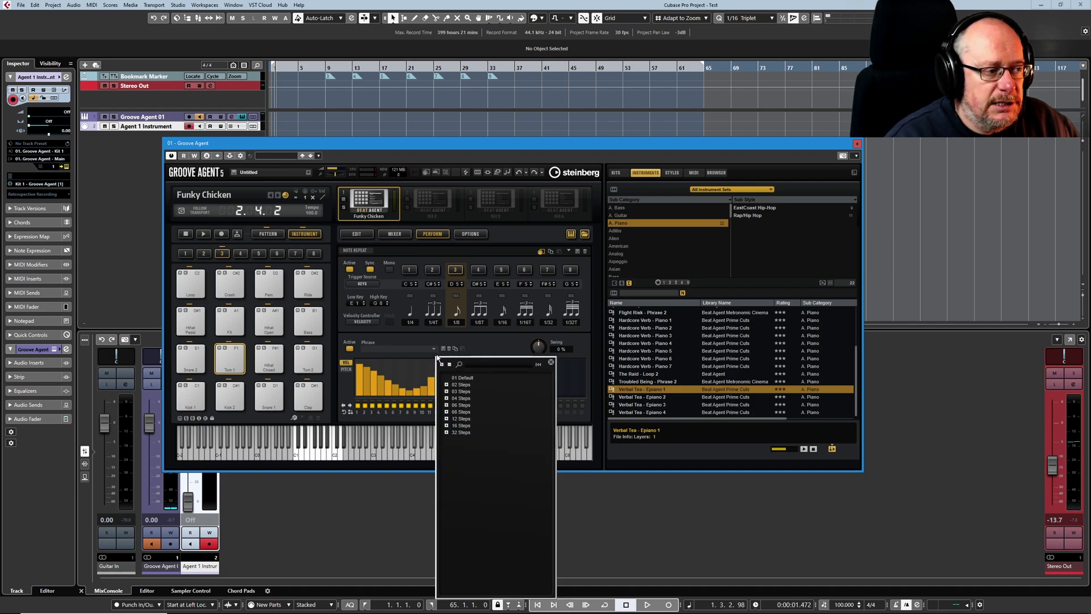
pyautogui.click(446, 419)
pyautogui.scroll(-1, 485, 484)
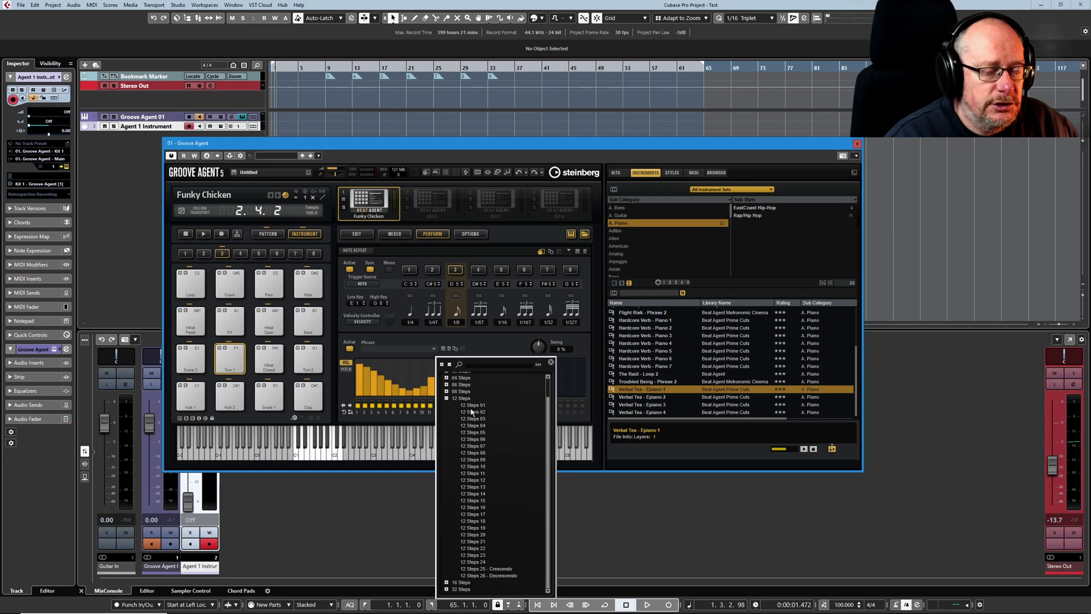
pyautogui.click(493, 569)
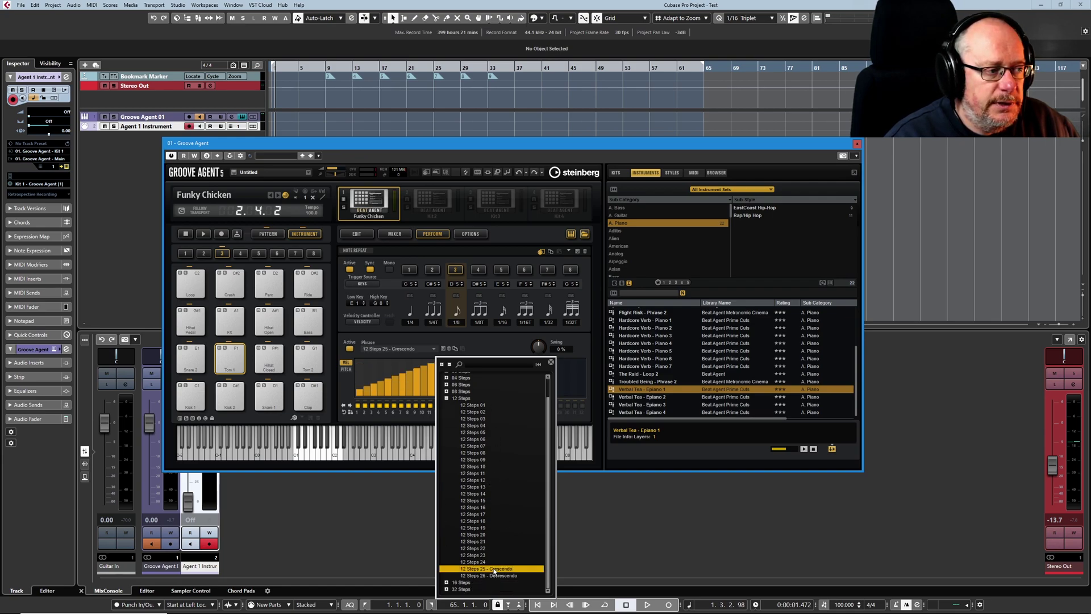
pyautogui.click(386, 516)
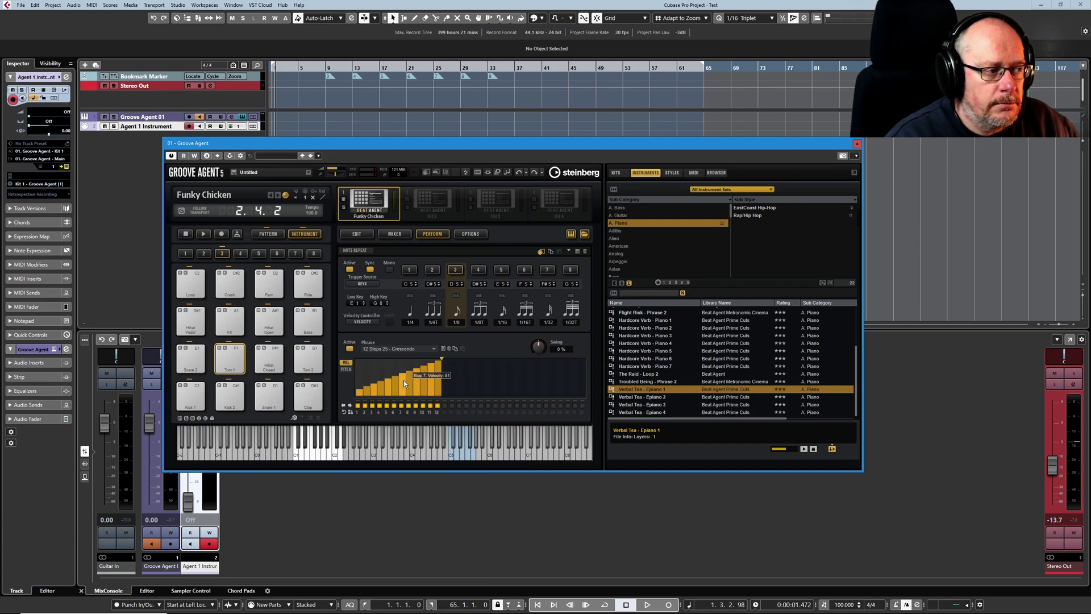
# Load the '12 Steps 13' phrase and set Swing to 32 %.
pyautogui.click(434, 351)
pyautogui.click(478, 507)
pyautogui.click(386, 504)
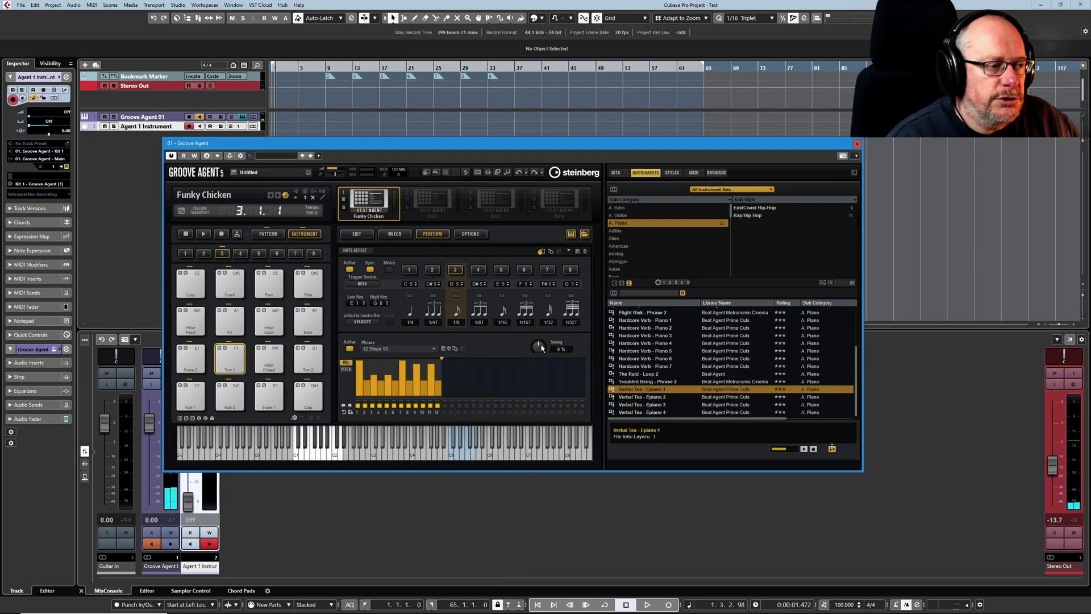
pyautogui.moveTo(541, 348); pyautogui.dragTo(543, 338)
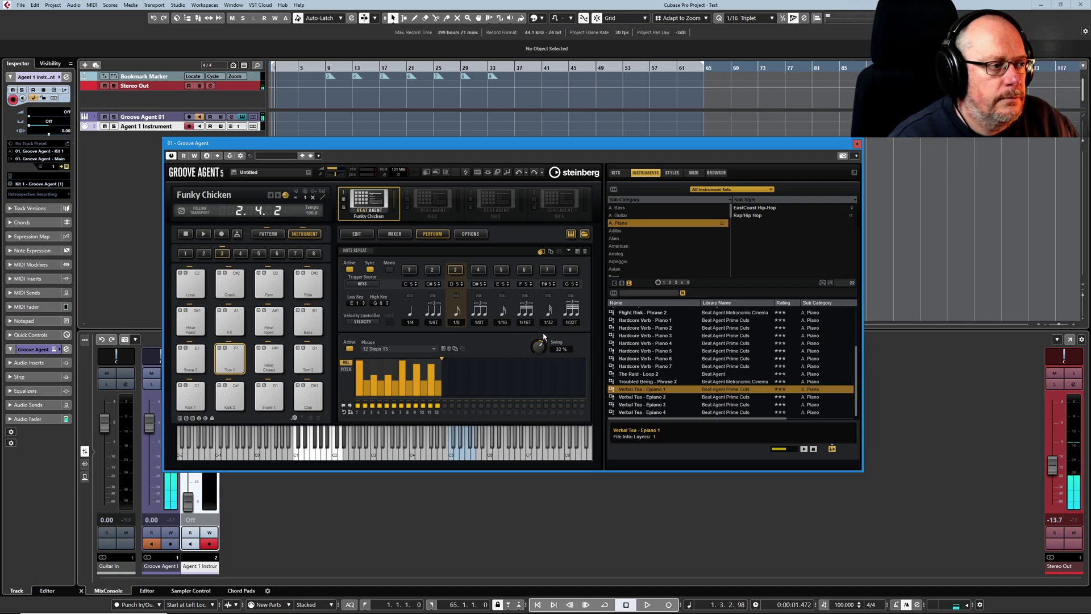
pyautogui.moveTo(411, 368)
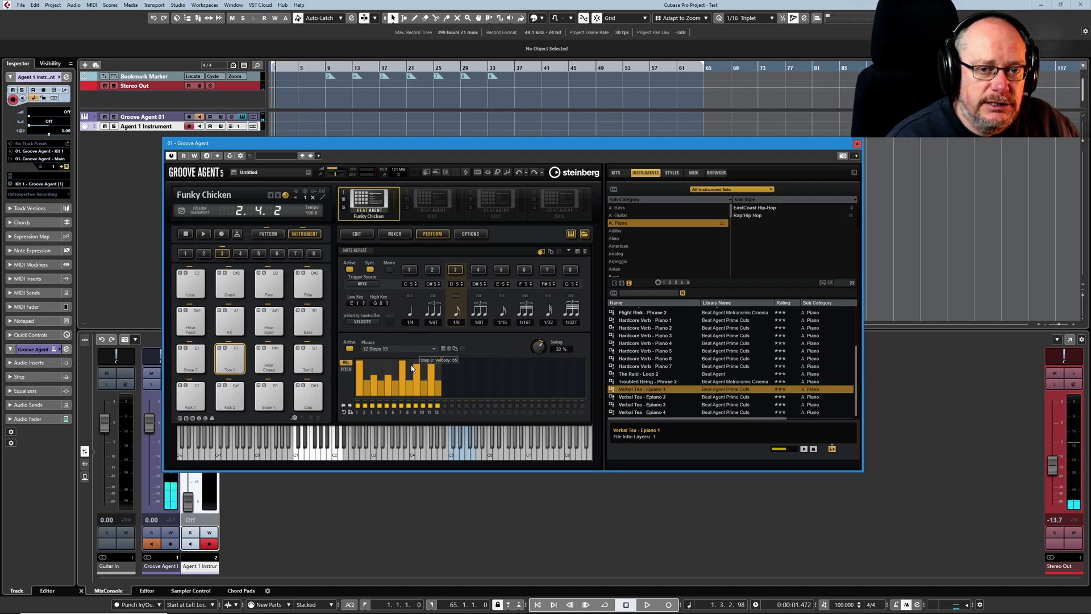
# Copy Note Repeat variation 3's settings and bring up the paste option on variation 2.
pyautogui.click(432, 270)
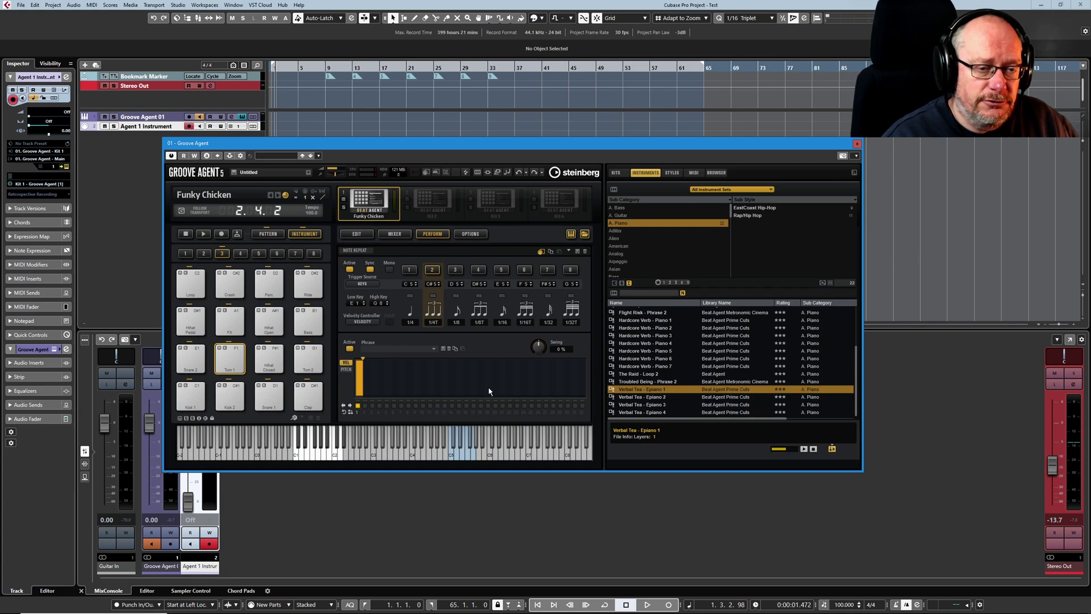
pyautogui.click(455, 270)
pyautogui.rightClick(455, 270)
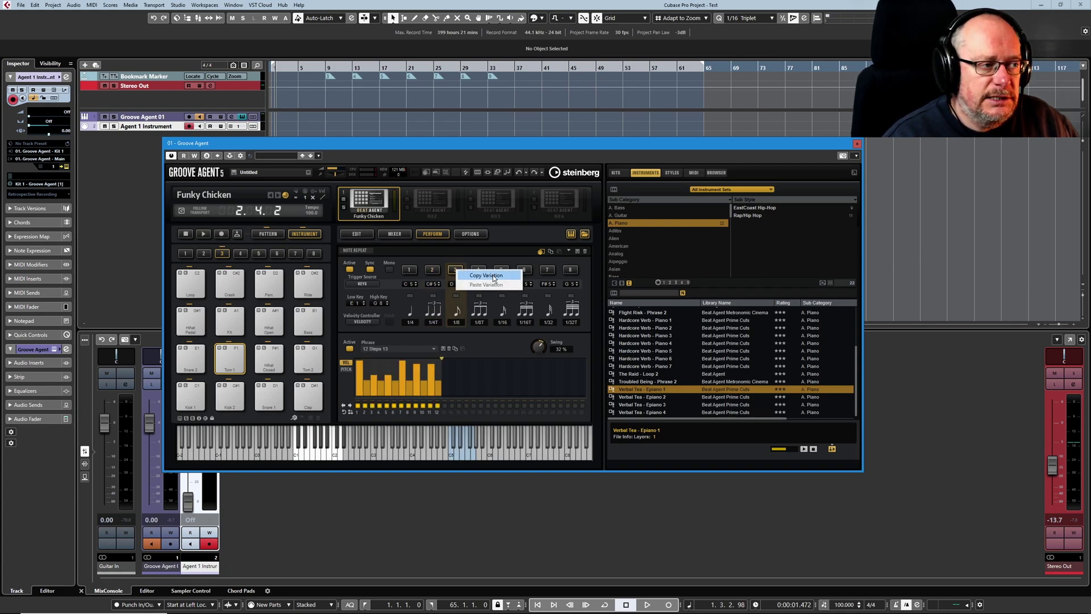
pyautogui.click(492, 275)
pyautogui.rightClick(433, 270)
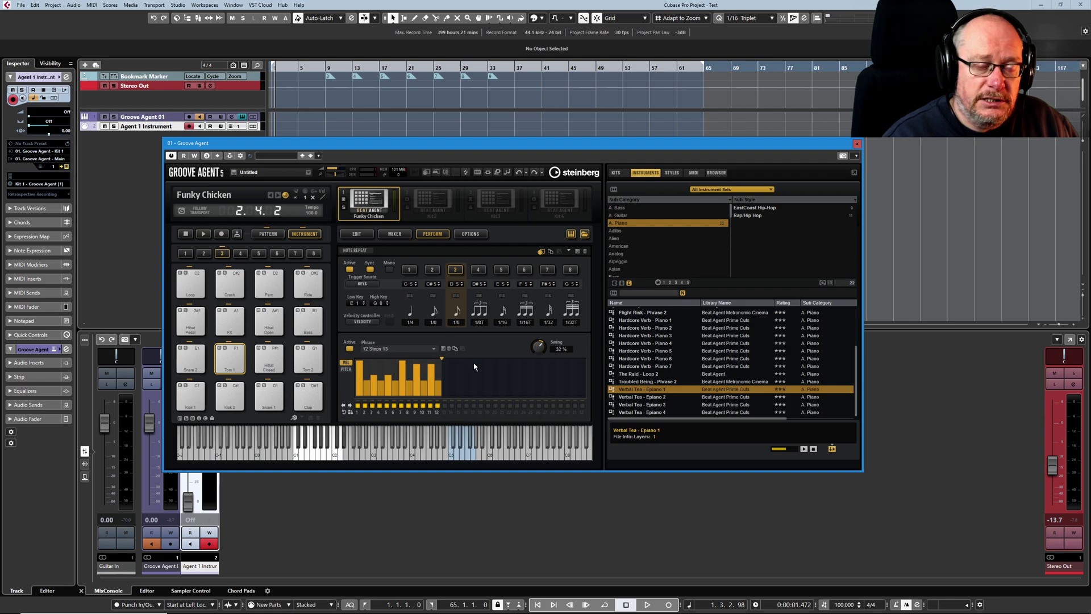
# Set the second repeat rate to 1/2 and draw a descending velocity ramp across the 12 steps.
pyautogui.scroll(1, 436, 327)
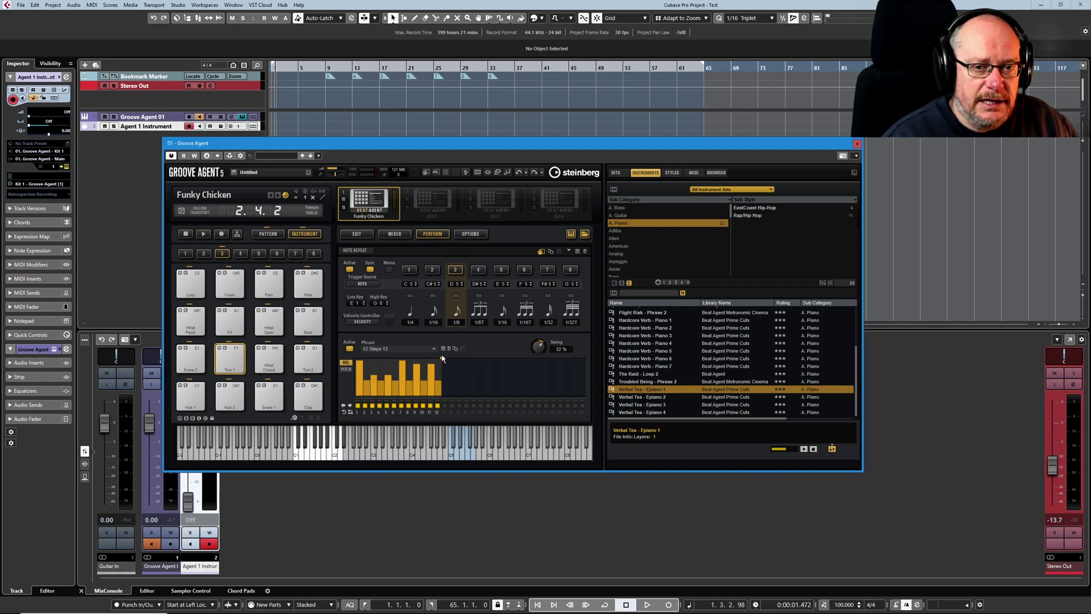
pyautogui.scroll(-4, 437, 324)
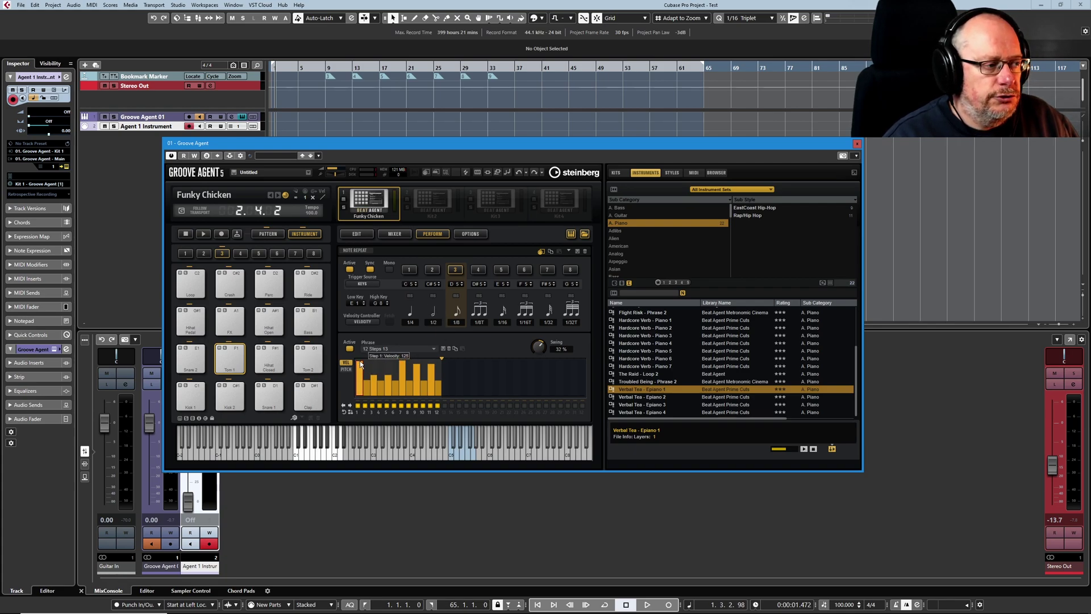
pyautogui.moveTo(359, 364); pyautogui.dragTo(440, 398)
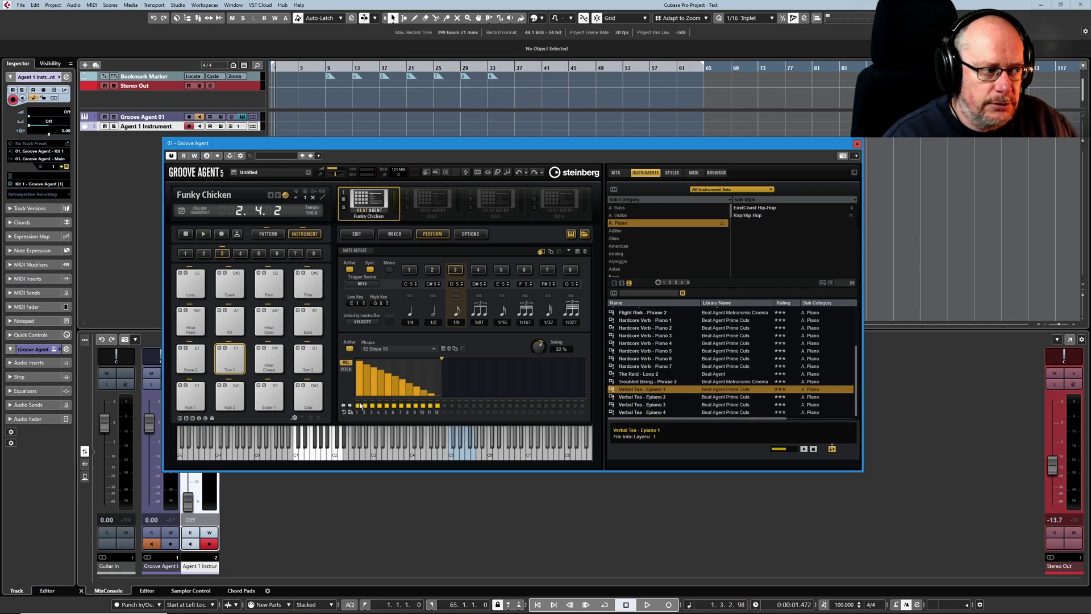
# Toggle Reverse to flip the phrase to a rising ramp and back, ending descending.
pyautogui.click(344, 414)
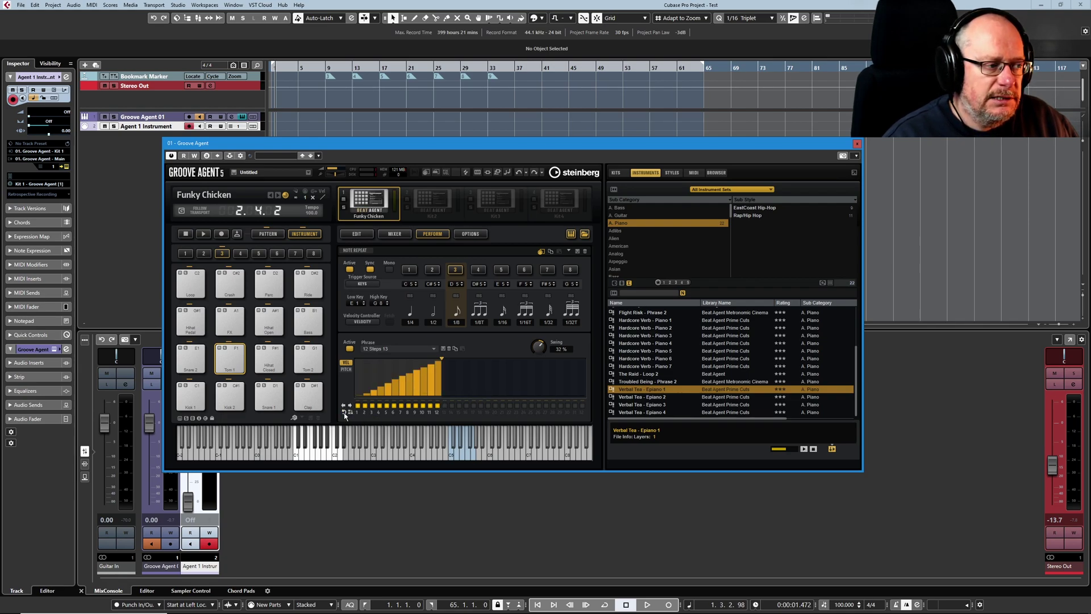
pyautogui.click(344, 414)
pyautogui.click(345, 415)
pyautogui.click(344, 414)
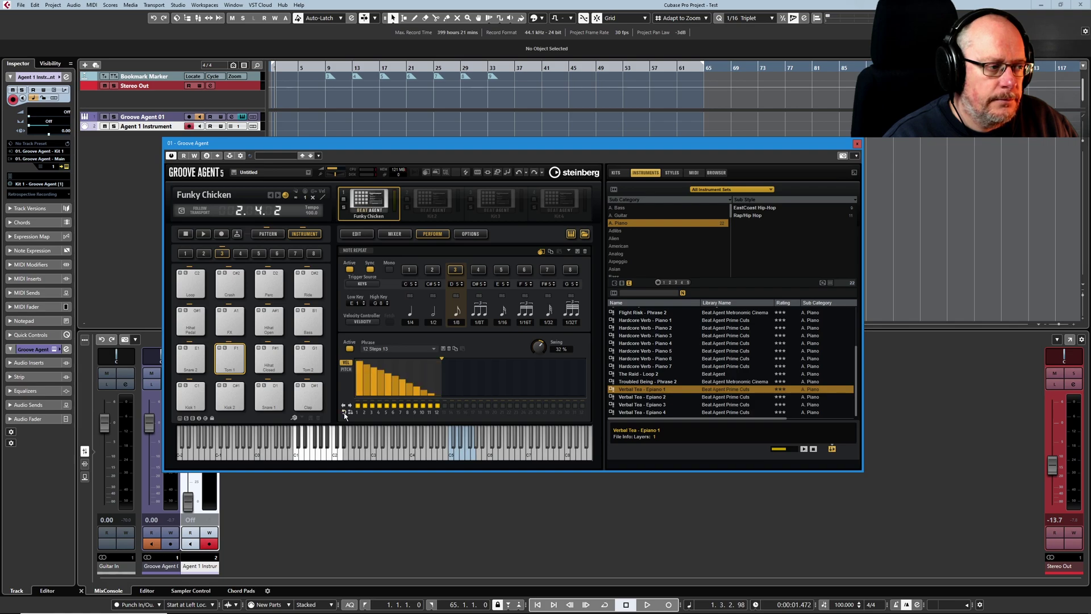
# Double the phrase to 24 steps, reshape steps 8–11 into a rise and set step 2 to 127.
pyautogui.click(350, 415)
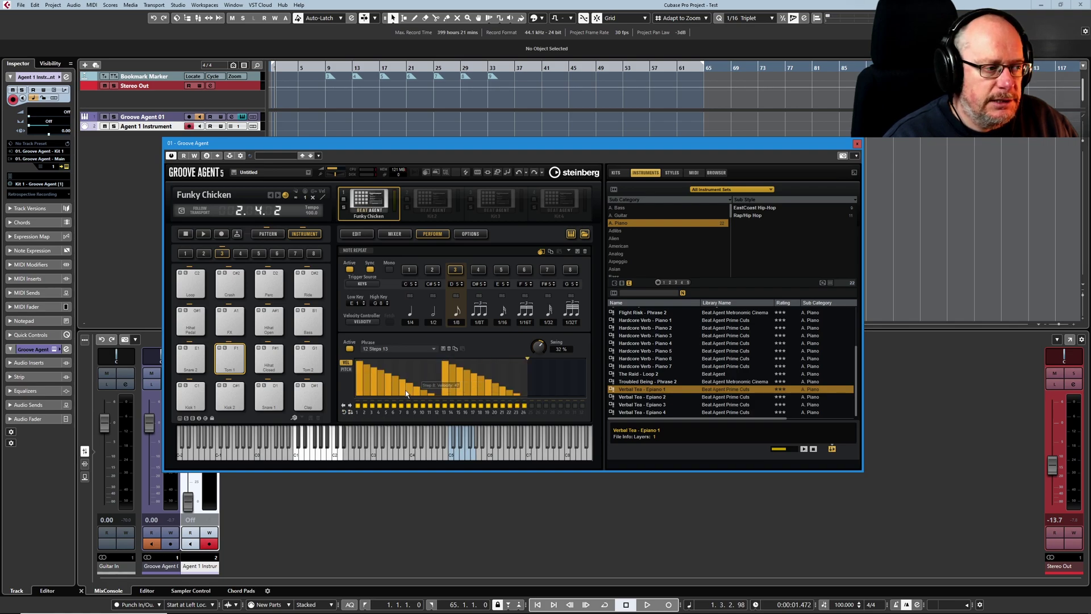
pyautogui.moveTo(404, 390)
pyautogui.mouseDown()
pyautogui.moveTo(436, 371)
pyautogui.moveTo(476, 375)
pyautogui.moveTo(516, 359)
pyautogui.mouseUp()
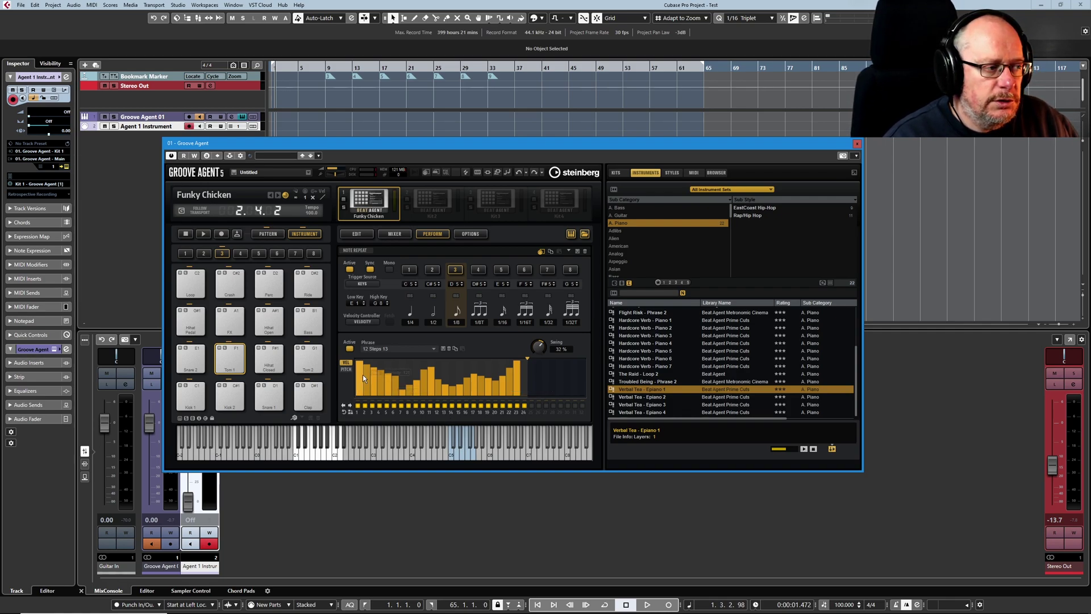
pyautogui.moveTo(362, 373)
pyautogui.mouseDown()
pyautogui.moveTo(352, 406)
pyautogui.moveTo(359, 364)
pyautogui.moveTo(385, 360)
pyautogui.mouseUp()
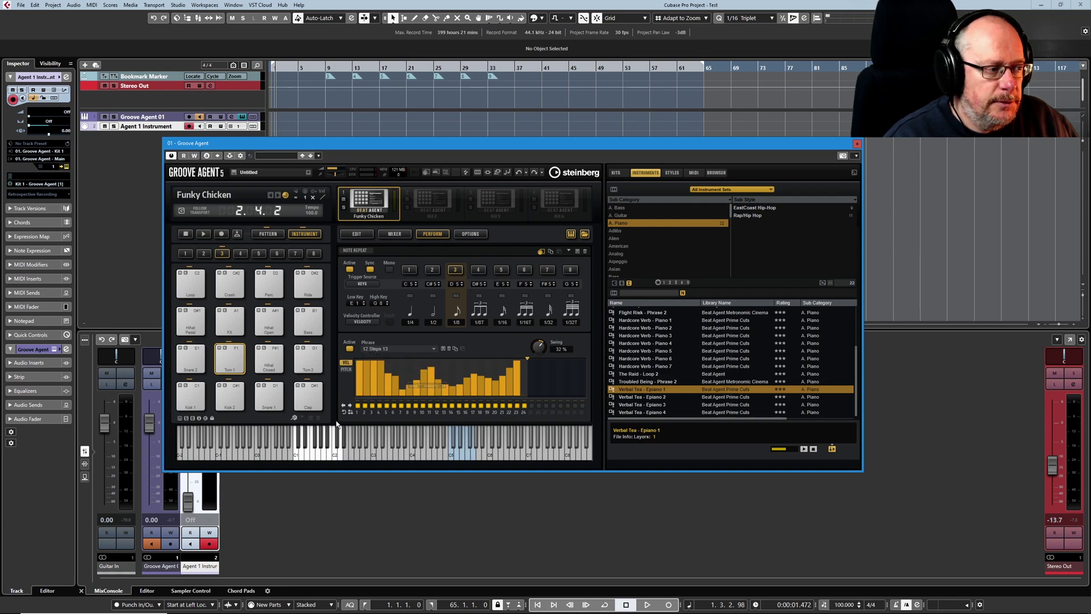
# Shift the velocity pattern nine steps to the right.
pyautogui.click(350, 405)
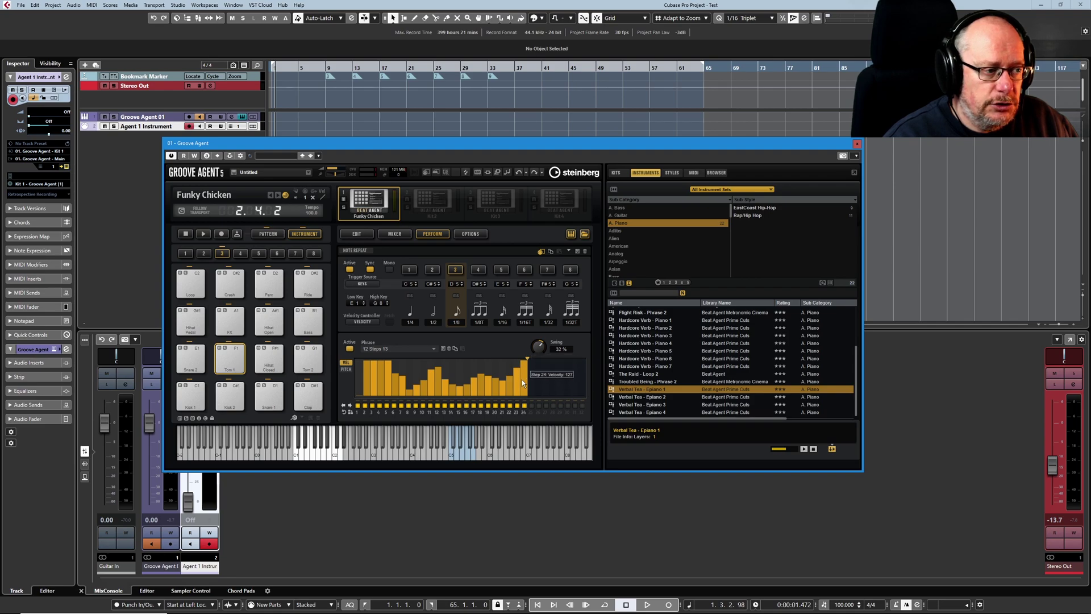
pyautogui.click(351, 405)
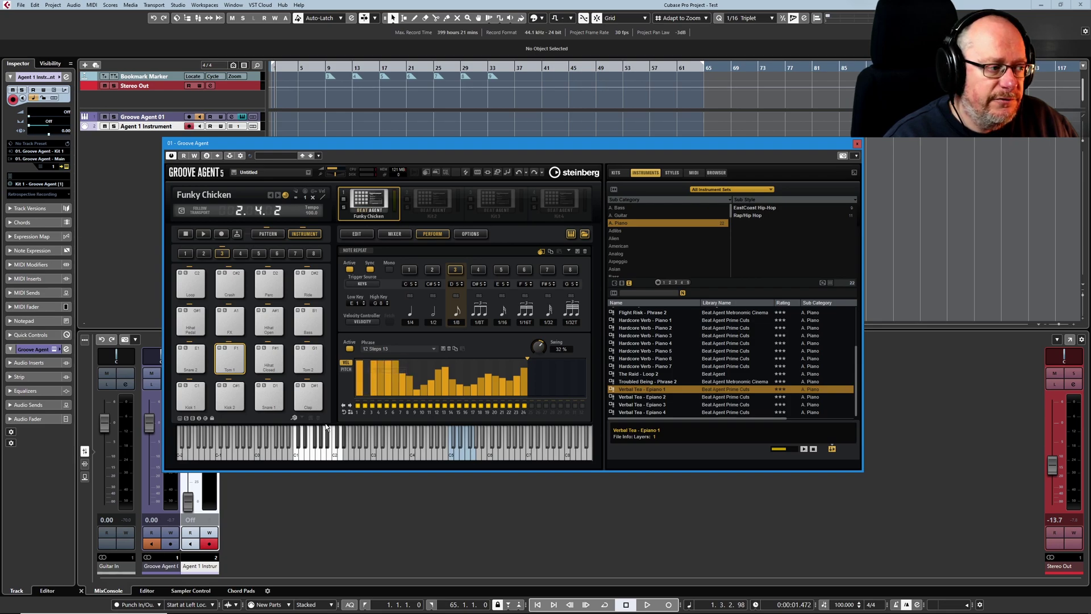
pyautogui.click(351, 405)
pyautogui.click(351, 406)
pyautogui.click(351, 406)
pyautogui.click(350, 406)
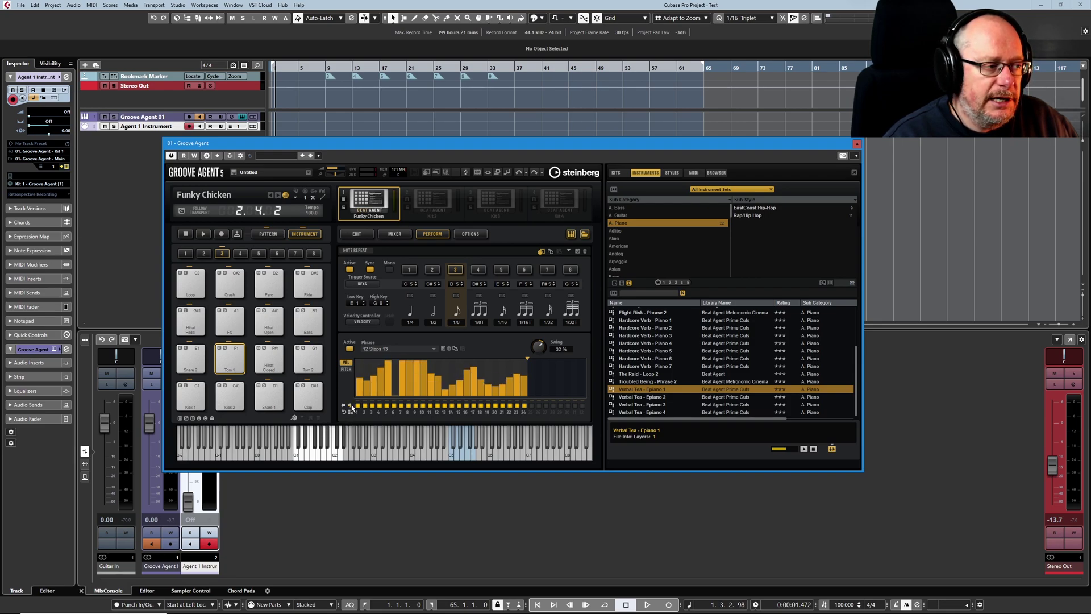
pyautogui.click(351, 406)
pyautogui.click(351, 406)
pyautogui.click(351, 406)
pyautogui.click(350, 405)
pyautogui.click(351, 405)
pyautogui.click(351, 406)
pyautogui.click(351, 406)
pyautogui.click(351, 406)
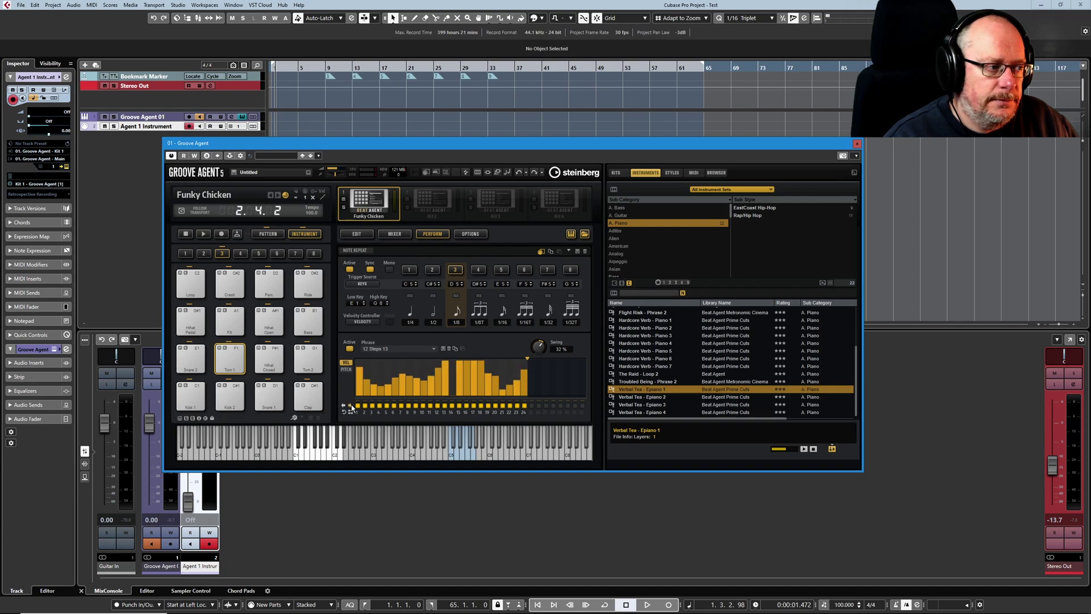
pyautogui.click(350, 406)
# Shift the velocity pattern seven steps back left and shorten the phrase to 19 steps.
pyautogui.click(344, 406)
pyautogui.click(344, 406)
pyautogui.click(343, 406)
pyautogui.click(343, 405)
pyautogui.click(343, 406)
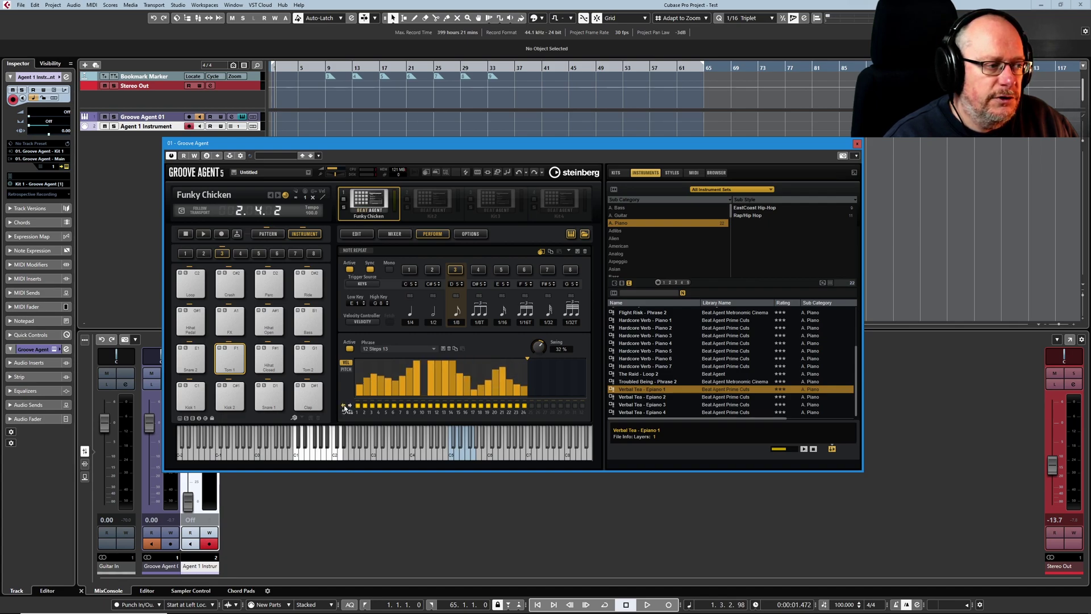
pyautogui.click(343, 406)
pyautogui.click(343, 406)
pyautogui.click(343, 406)
pyautogui.click(343, 406)
pyautogui.click(343, 406)
pyautogui.click(343, 405)
pyautogui.click(343, 405)
pyautogui.click(343, 405)
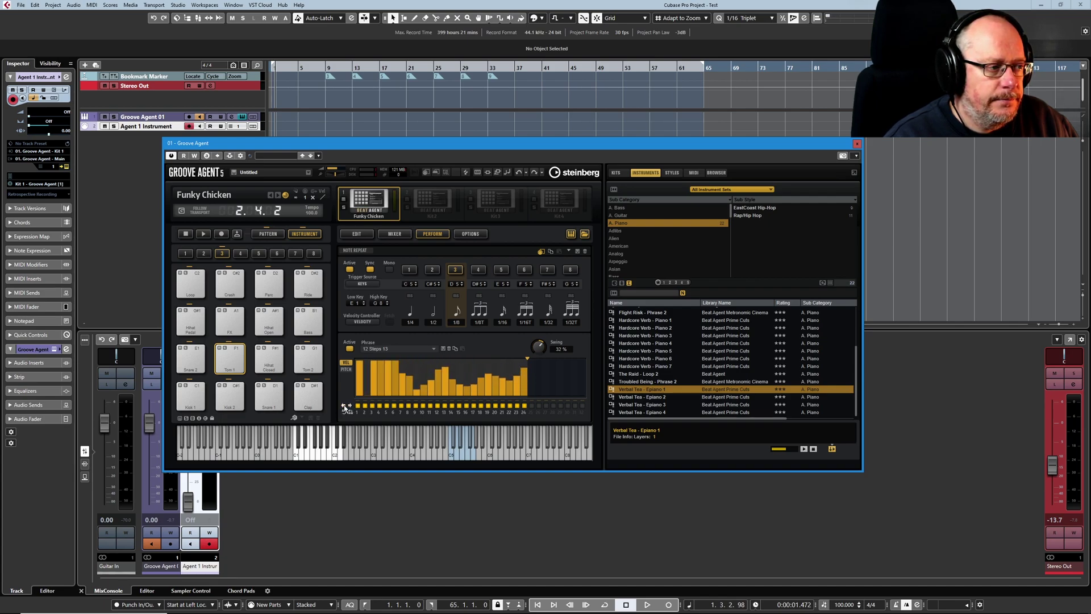
pyautogui.moveTo(527, 359); pyautogui.dragTo(477, 359)
# Pull the phrase length back to 17 steps and draw a falling velocity ramp across the VEL bars.
pyautogui.moveTo(375, 364)
pyautogui.mouseDown()
pyautogui.moveTo(357, 363)
pyautogui.moveTo(486, 399)
pyautogui.mouseUp()
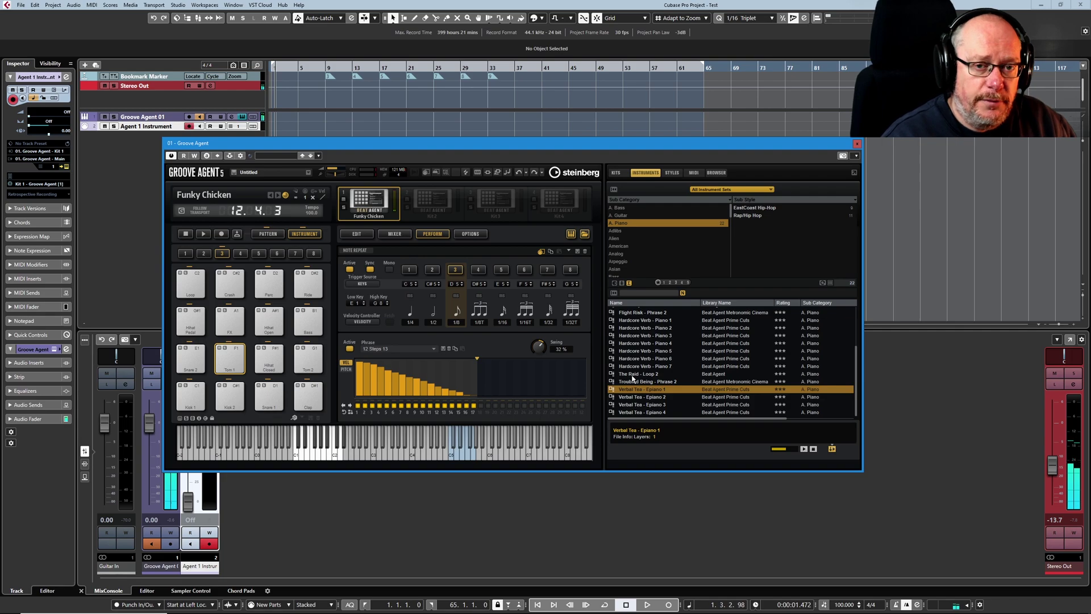
# Switch Note Repeat to Mono and start Groove Agent playback to hear the descending phrase.
pyautogui.click(388, 270)
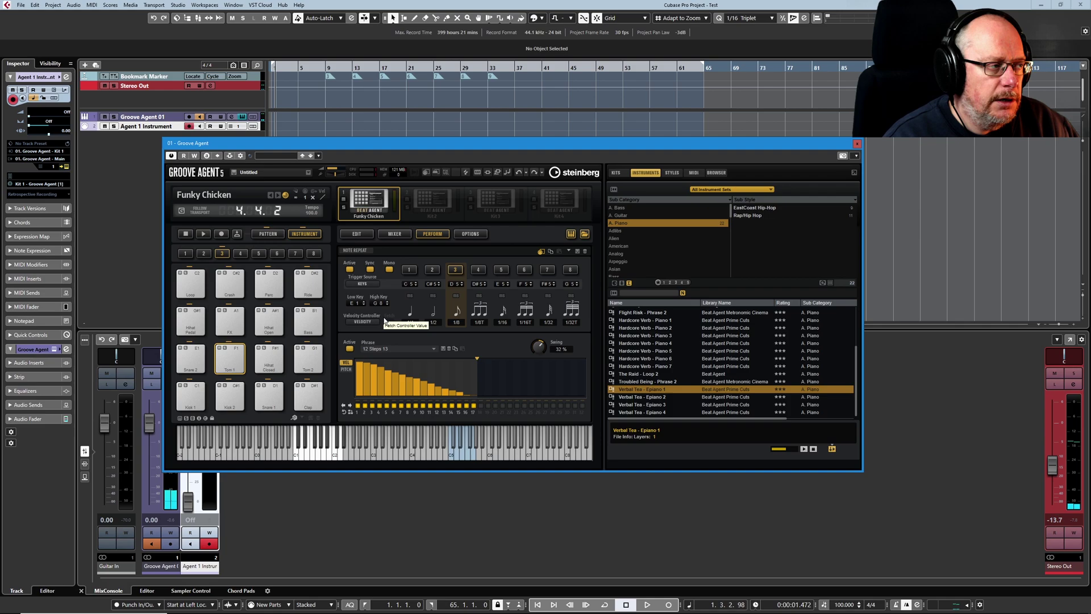
pyautogui.click(203, 233)
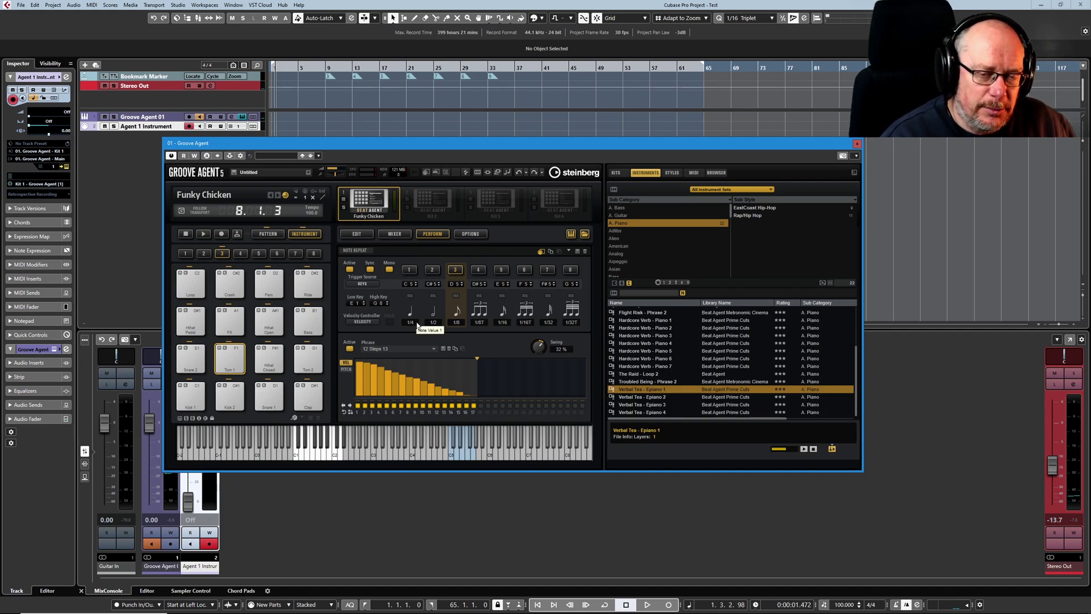
# Show the phrase's pitch lane and assign MIDI controller 1 - Modulation.
pyautogui.click(346, 369)
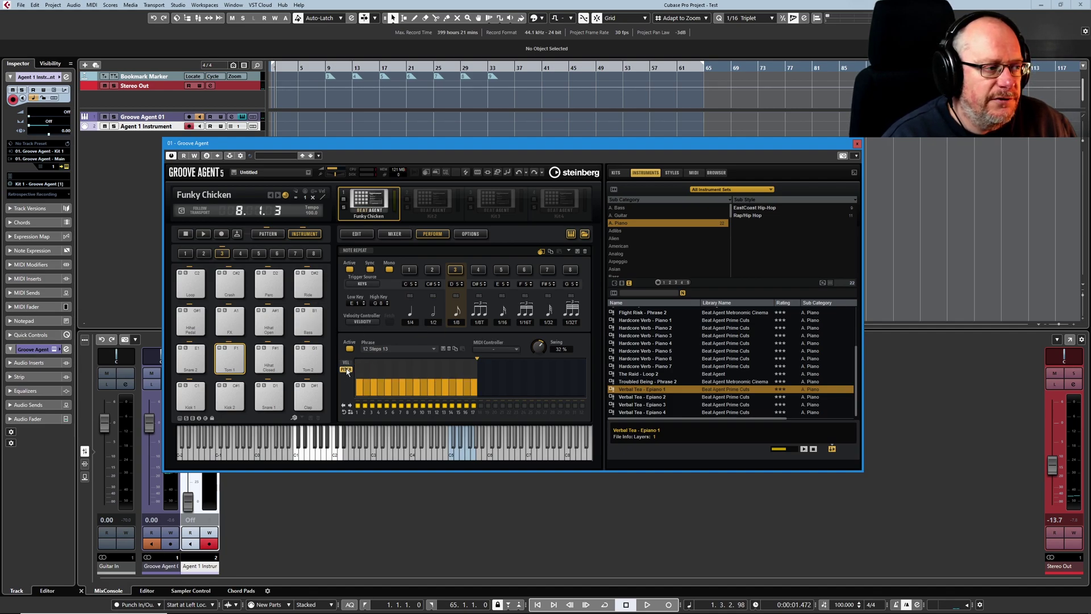
pyautogui.click(495, 351)
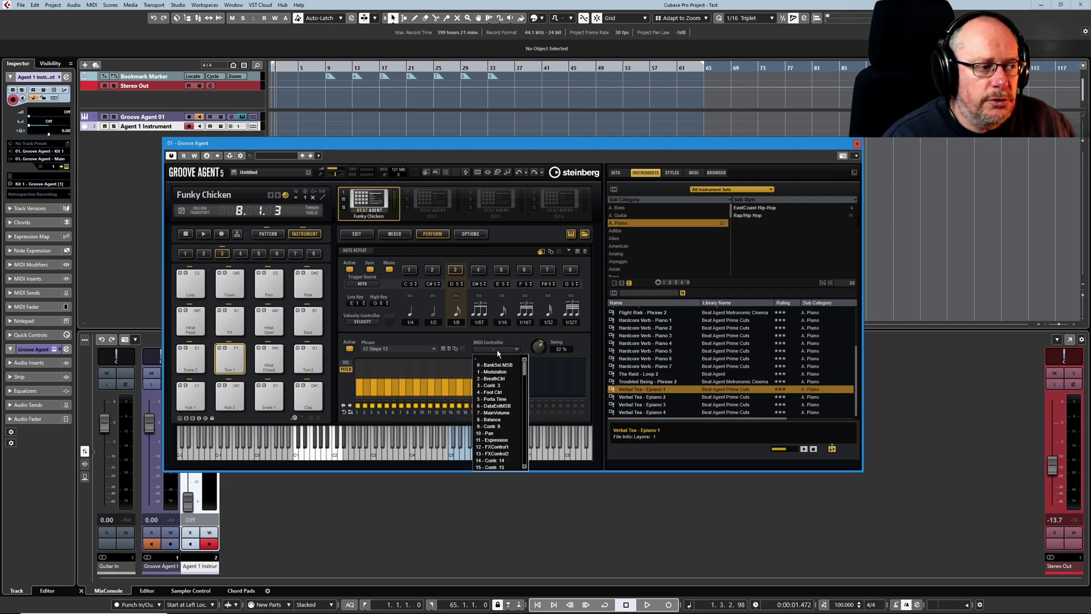
pyautogui.click(494, 372)
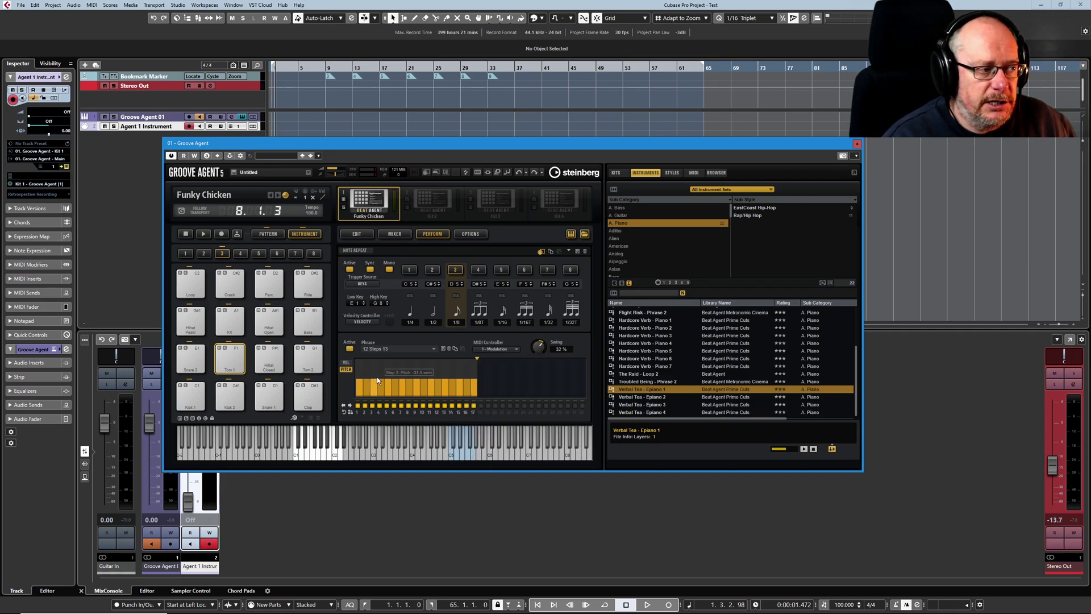
# Draw a pitch curve falling to -30 semitones, then select the Bass pad.
pyautogui.moveTo(376, 377)
pyautogui.mouseDown()
pyautogui.moveTo(363, 364)
pyautogui.moveTo(476, 393)
pyautogui.moveTo(360, 364)
pyautogui.moveTo(479, 394)
pyautogui.moveTo(435, 396)
pyautogui.mouseUp()
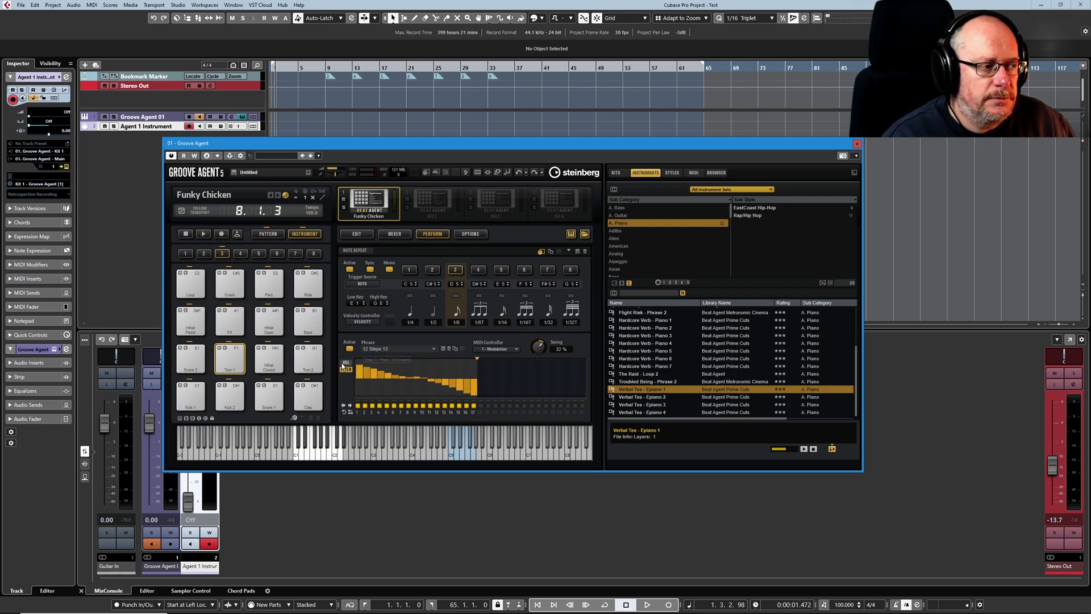
pyautogui.moveTo(355, 365); pyautogui.dragTo(474, 394)
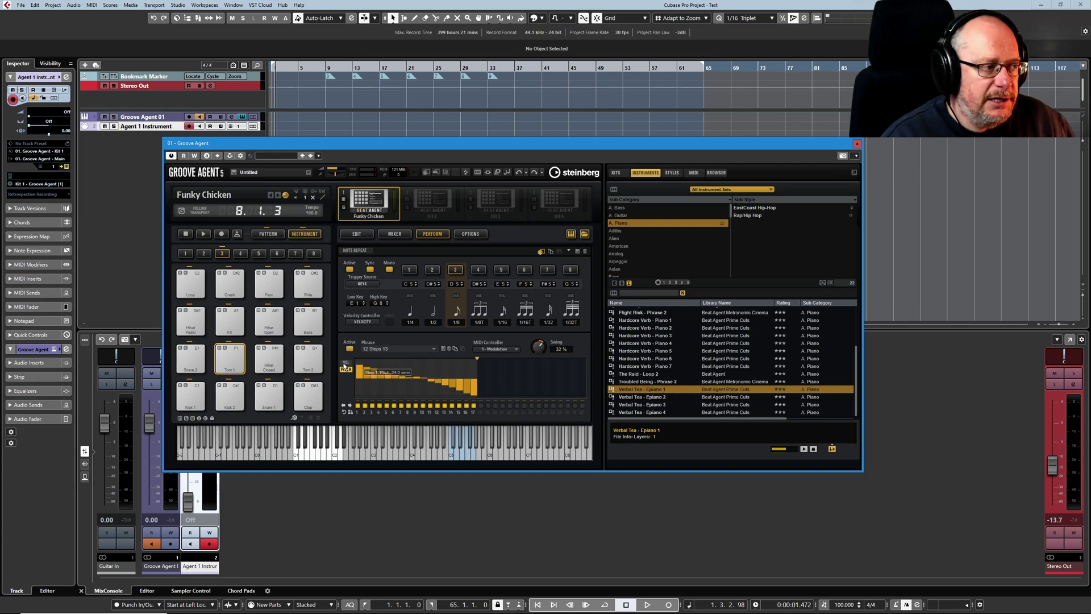
pyautogui.click(310, 321)
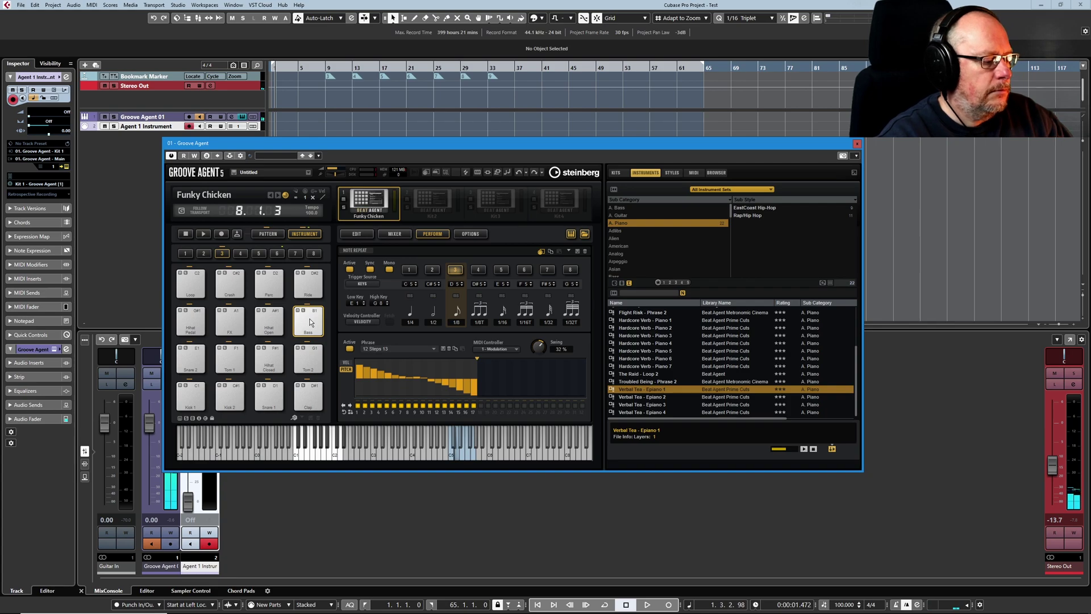
pyautogui.click(311, 322)
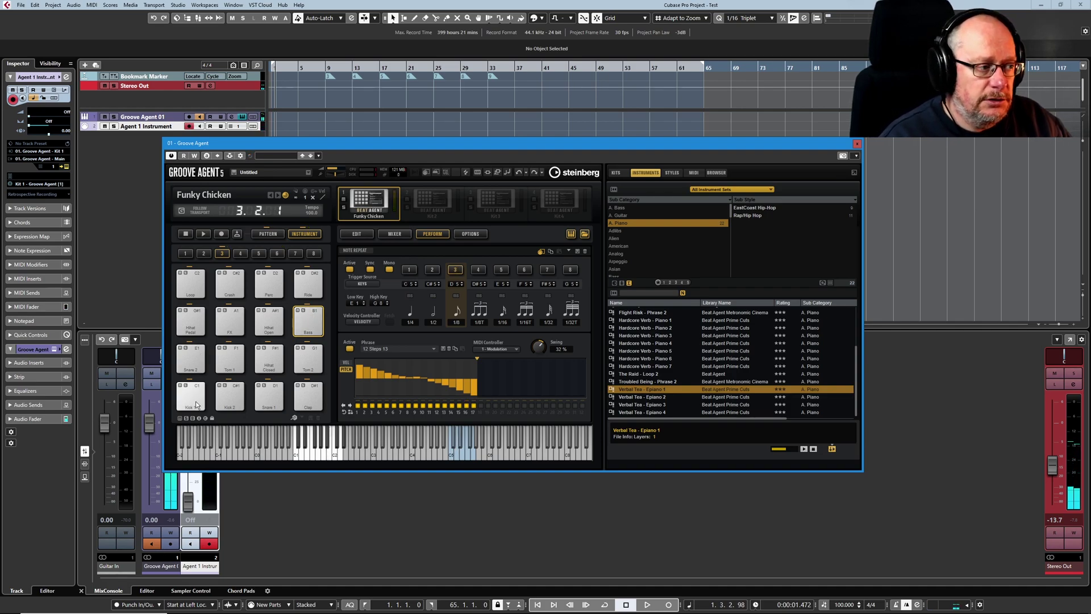
pyautogui.click(346, 362)
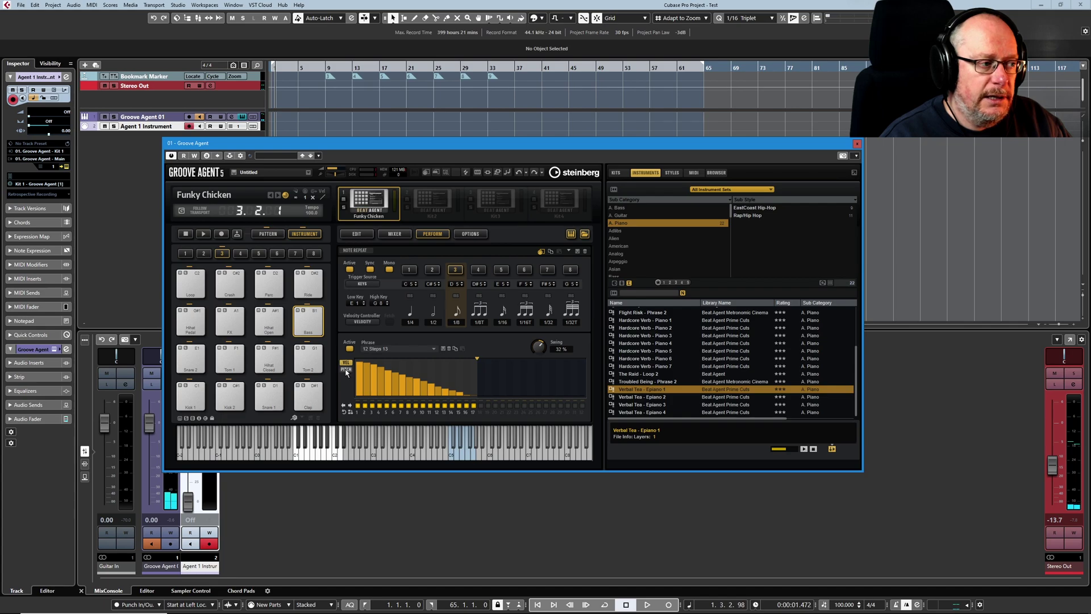
pyautogui.click(346, 369)
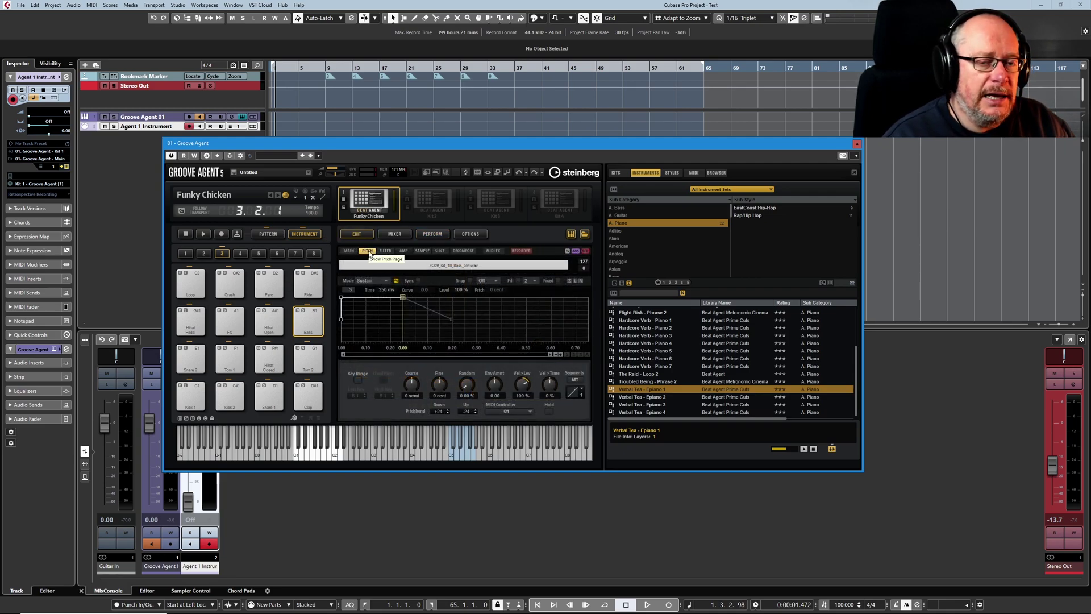
# Shorten the Bass pitch envelope's first segment, raise Env Amnt, assign 1 - Modulation, and return to Perform.
pyautogui.moveTo(341, 297)
pyautogui.mouseDown()
pyautogui.moveTo(369, 292)
pyautogui.moveTo(375, 278)
pyautogui.moveTo(359, 268)
pyautogui.moveTo(370, 298)
pyautogui.moveTo(356, 309)
pyautogui.mouseUp()
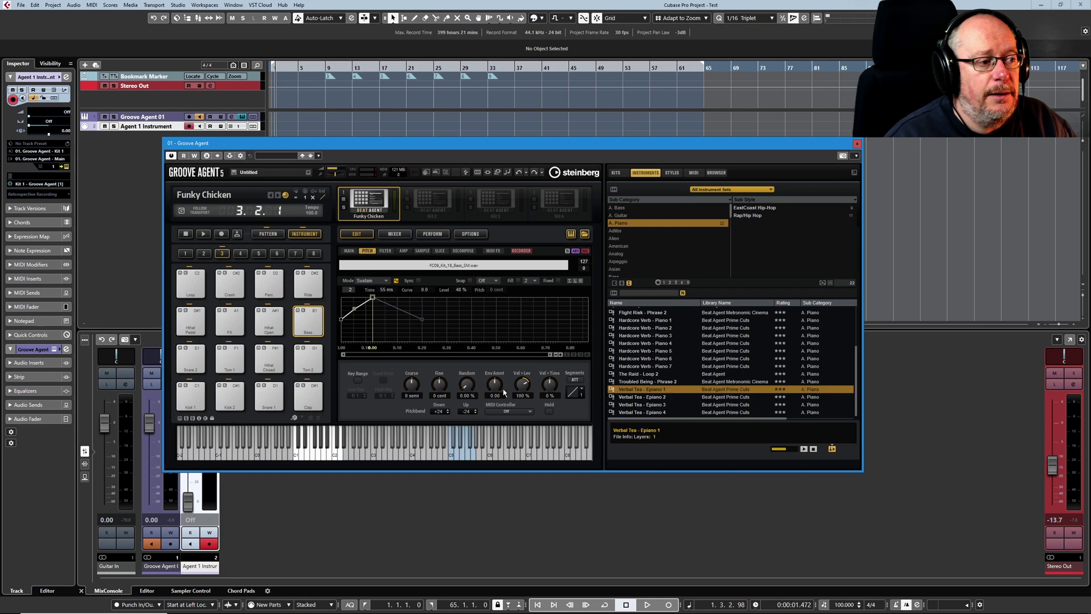
pyautogui.moveTo(496, 388); pyautogui.dragTo(496, 384)
pyautogui.click(510, 411)
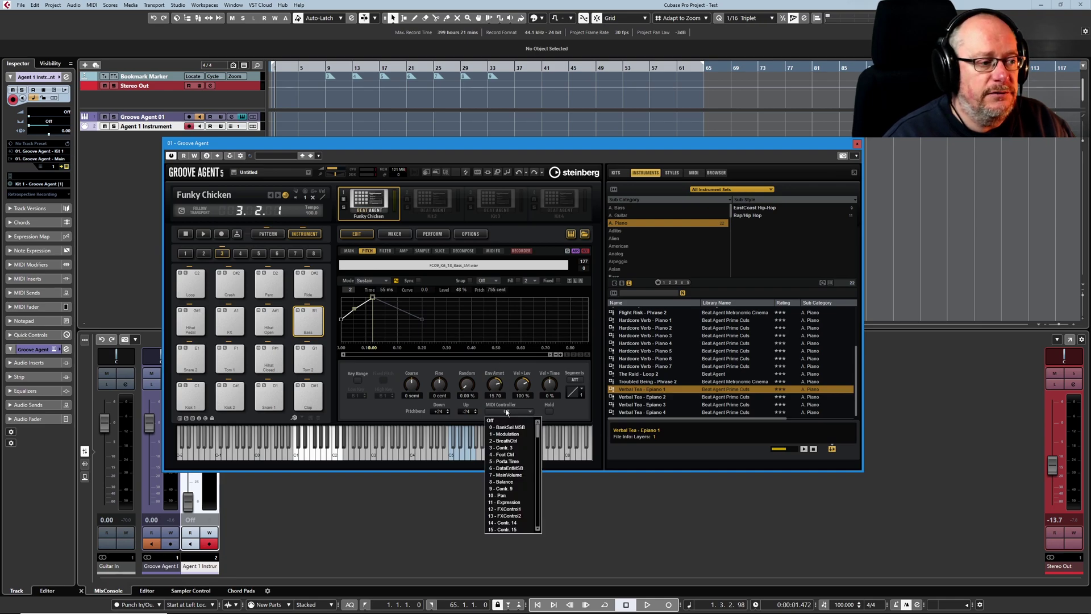
pyautogui.click(507, 435)
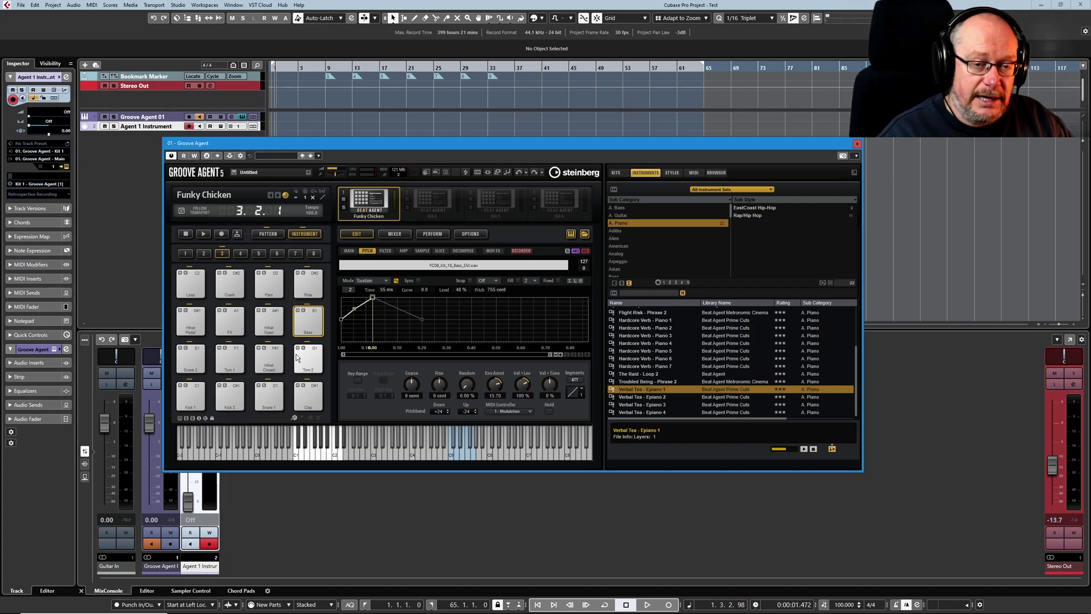
pyautogui.click(432, 234)
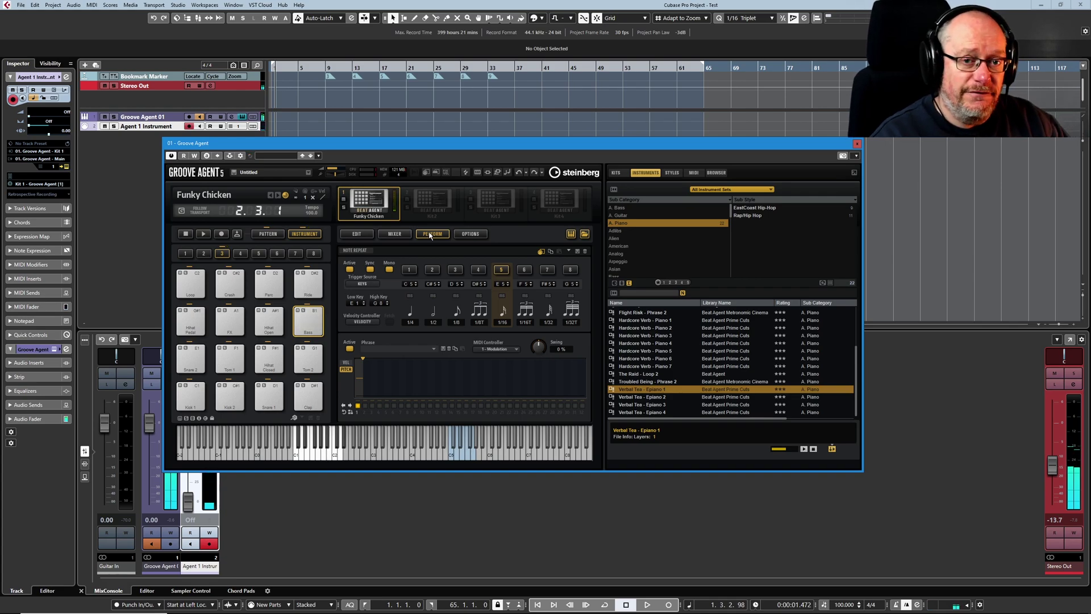
# Recall the 1/8 slot with its 12 Steps 13 phrase, play it, and check VEL then PITCH lanes.
pyautogui.click(445, 271)
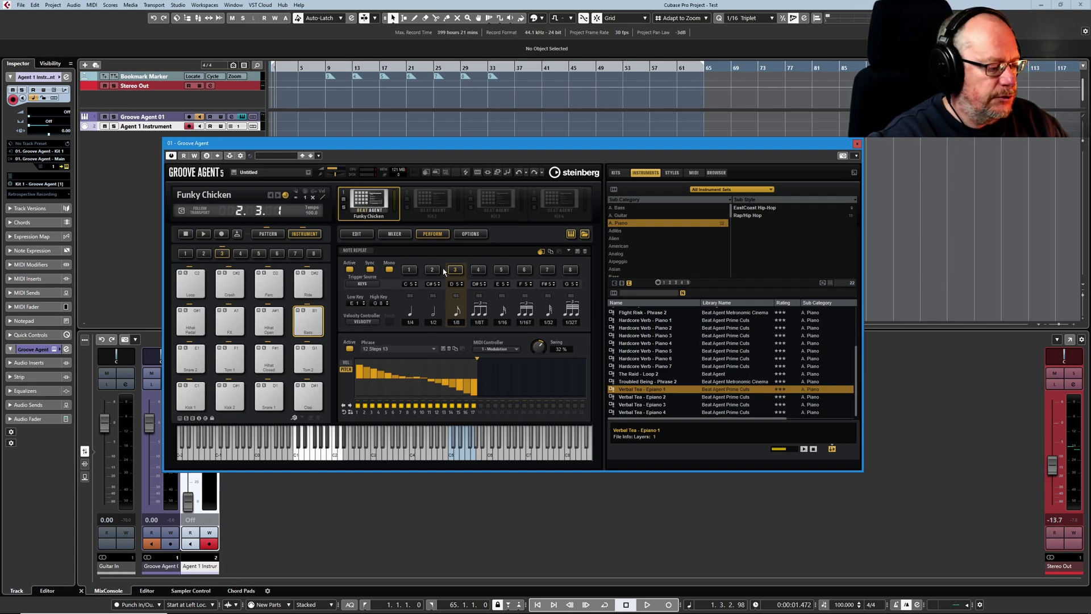
pyautogui.click(445, 271)
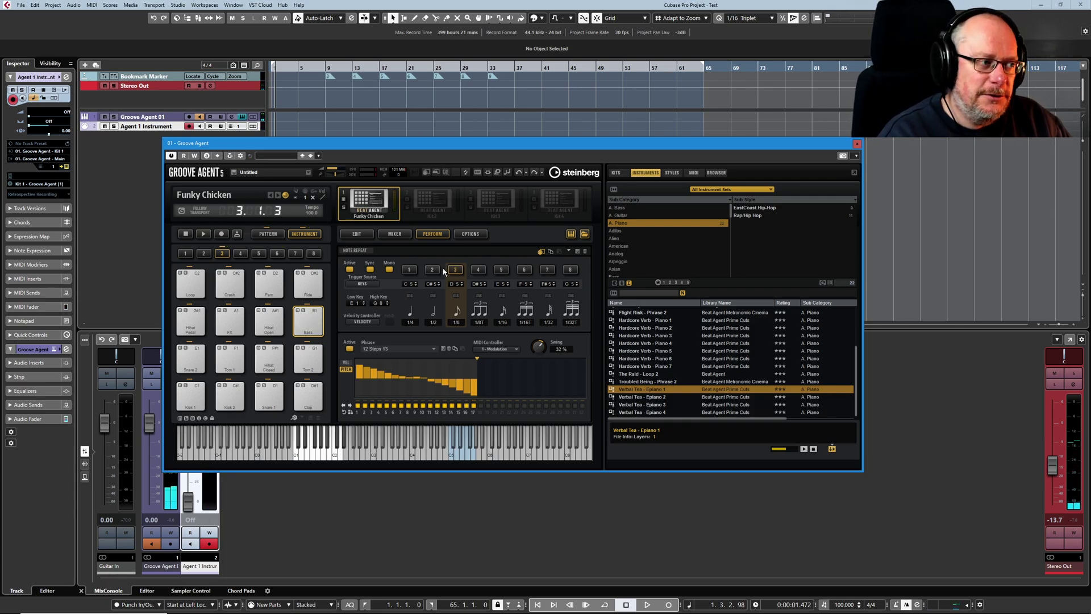
pyautogui.click(346, 362)
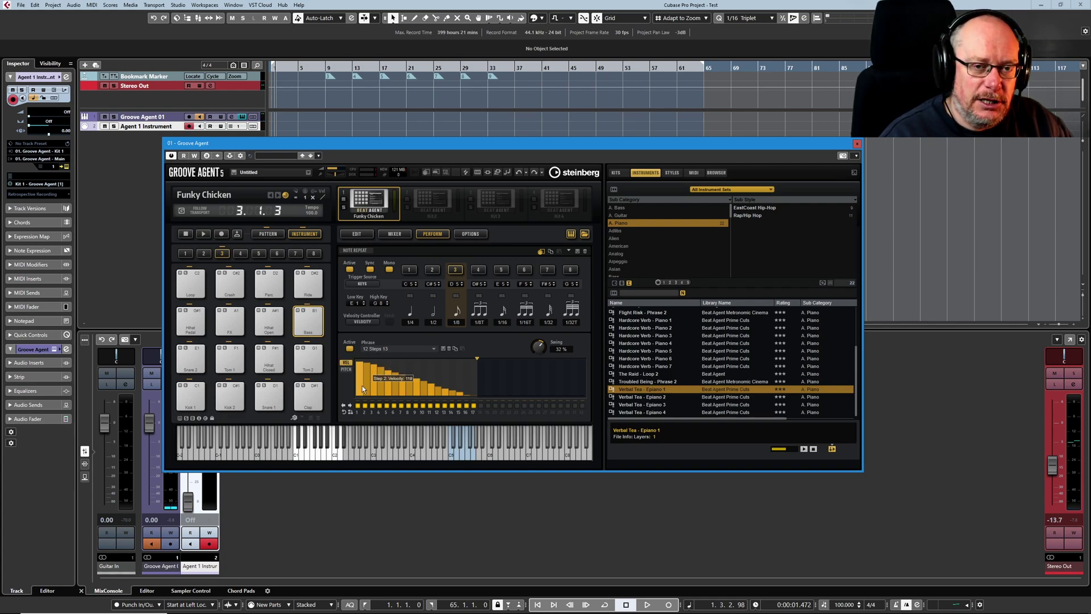
pyautogui.click(346, 370)
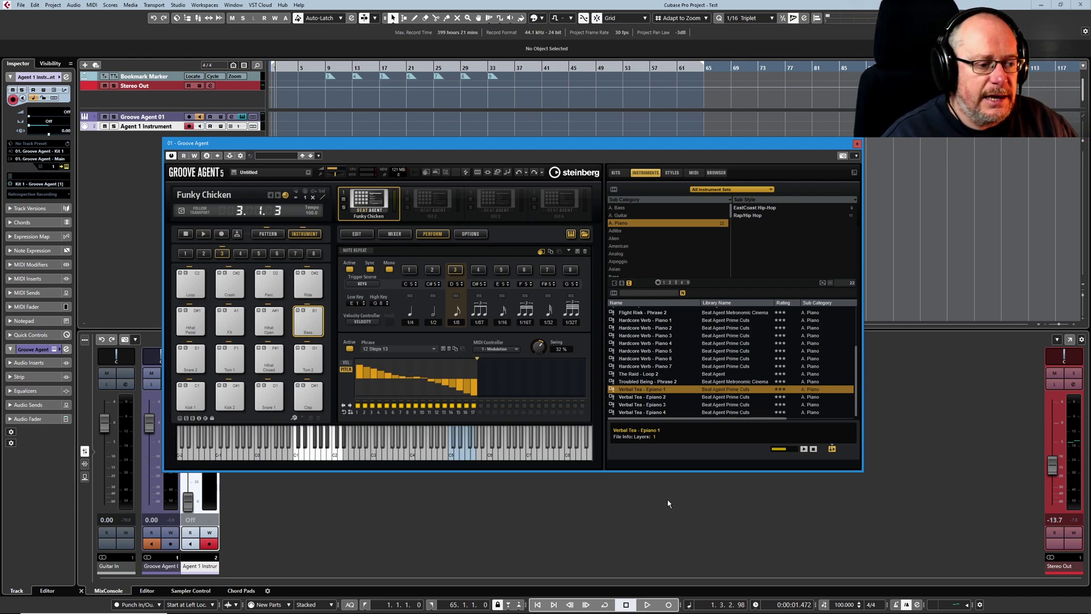
# Record the Note Repeat performance onto the Agent 1 Instrument track, then stop recording.
pyautogui.click(668, 603)
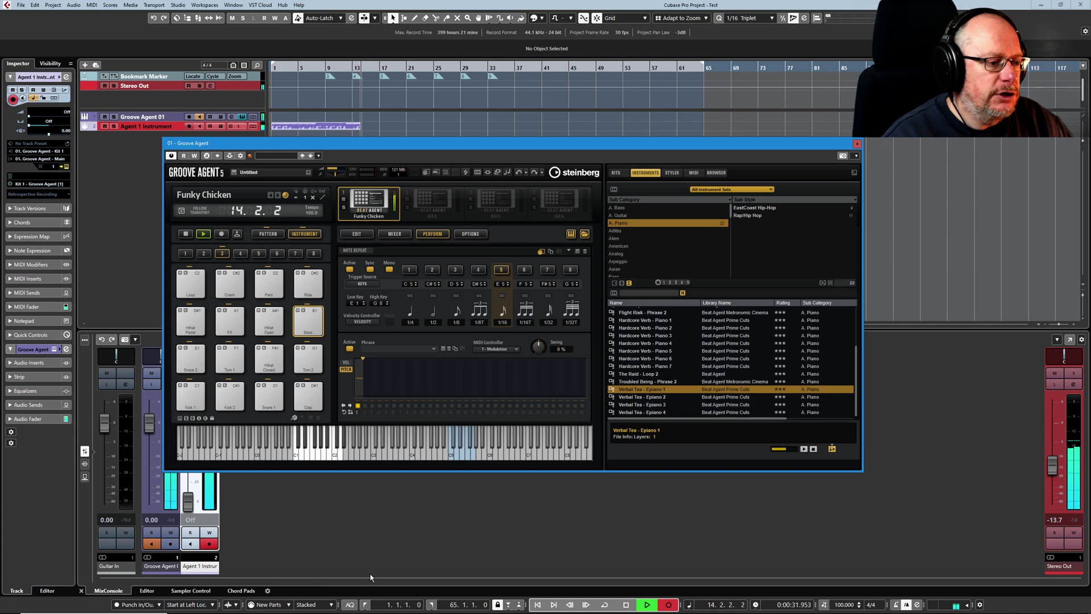
pyautogui.click(625, 604)
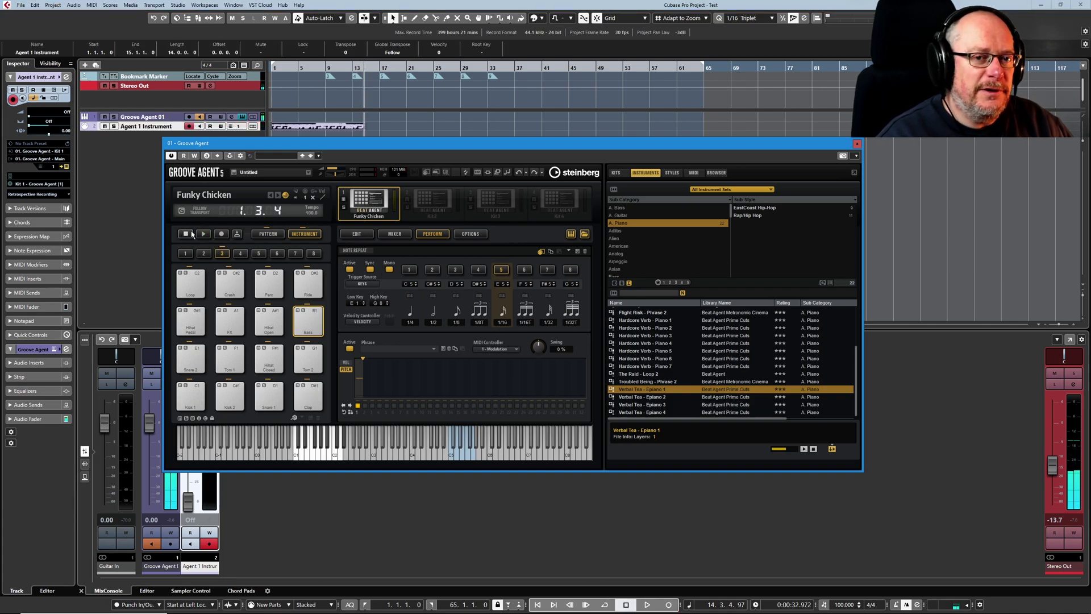
# Open the recorded part in the Drum Editor, zoom in horizontally, and play it from bar 3.4.
pyautogui.doubleClick(307, 129)
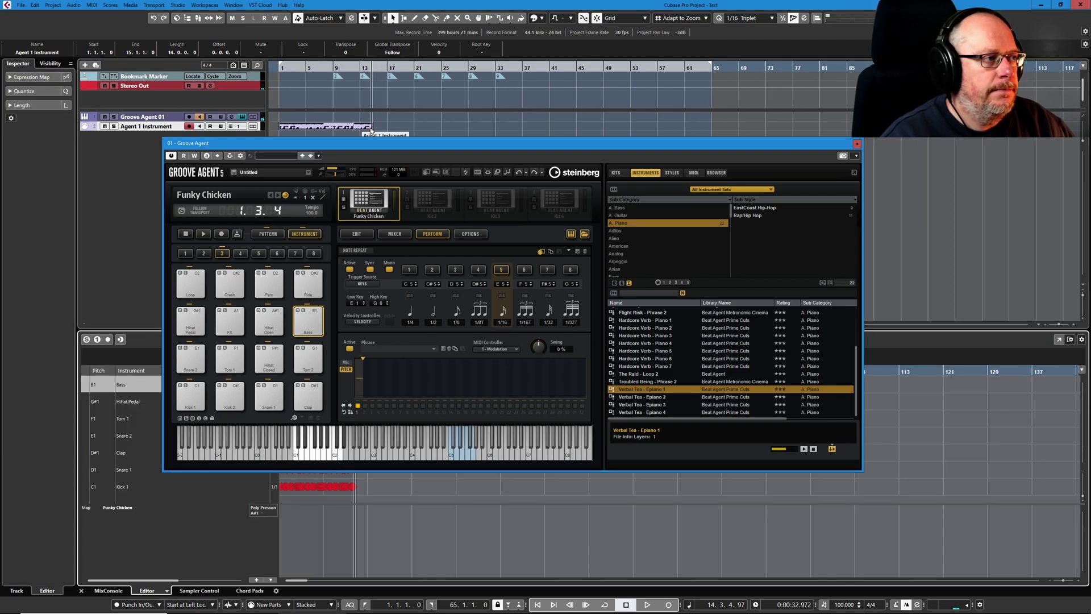
pyautogui.moveTo(411, 149); pyautogui.dragTo(447, 65)
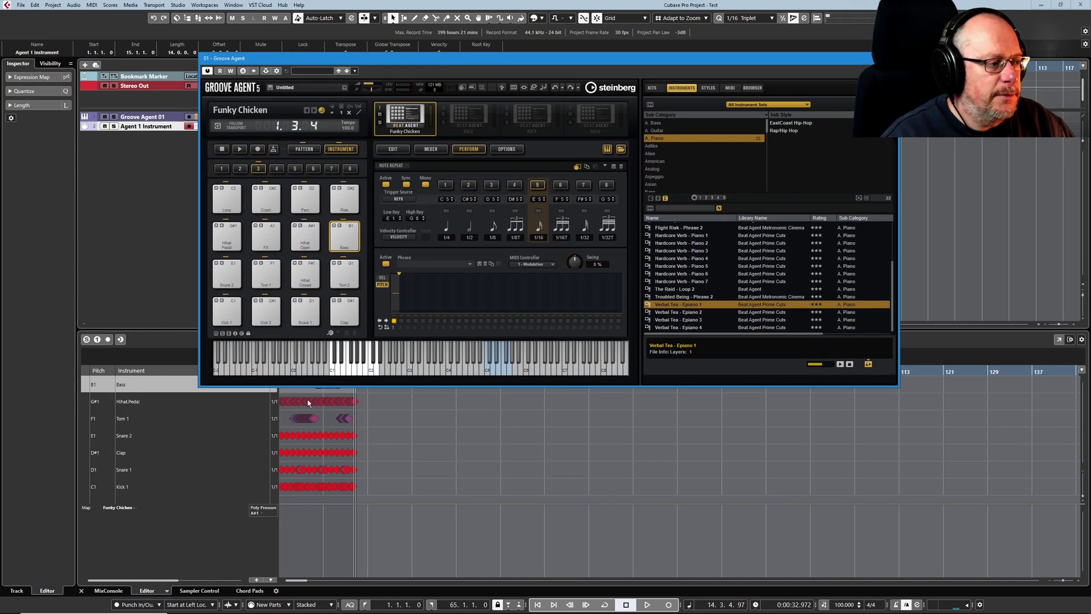
pyautogui.press('h')
pyautogui.press('h')
pyautogui.press('h')
pyautogui.press('h')
pyautogui.press('h')
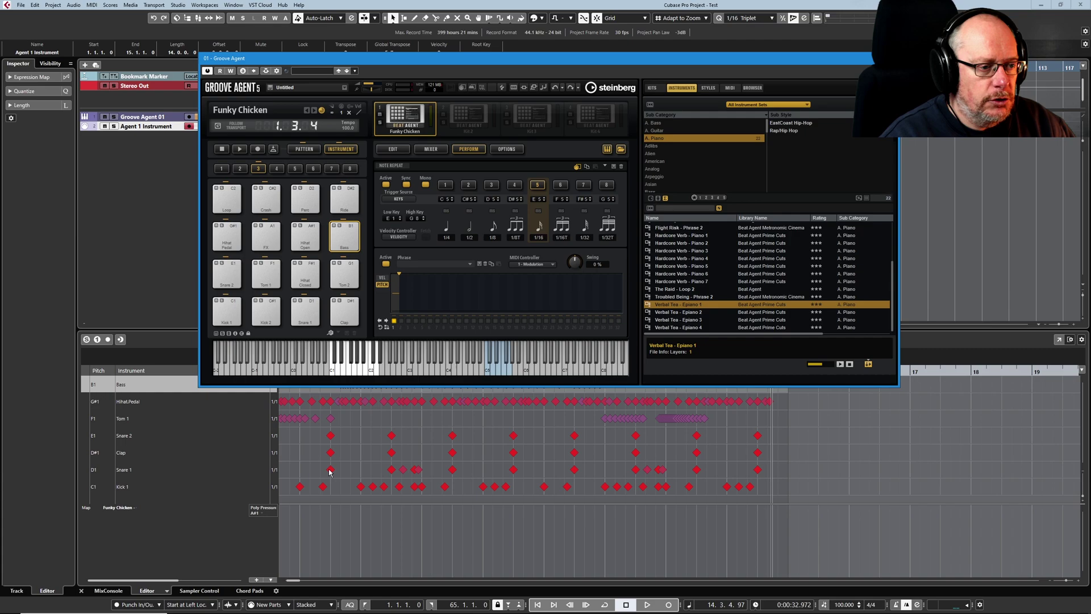
pyautogui.moveTo(291, 582); pyautogui.dragTo(278, 585)
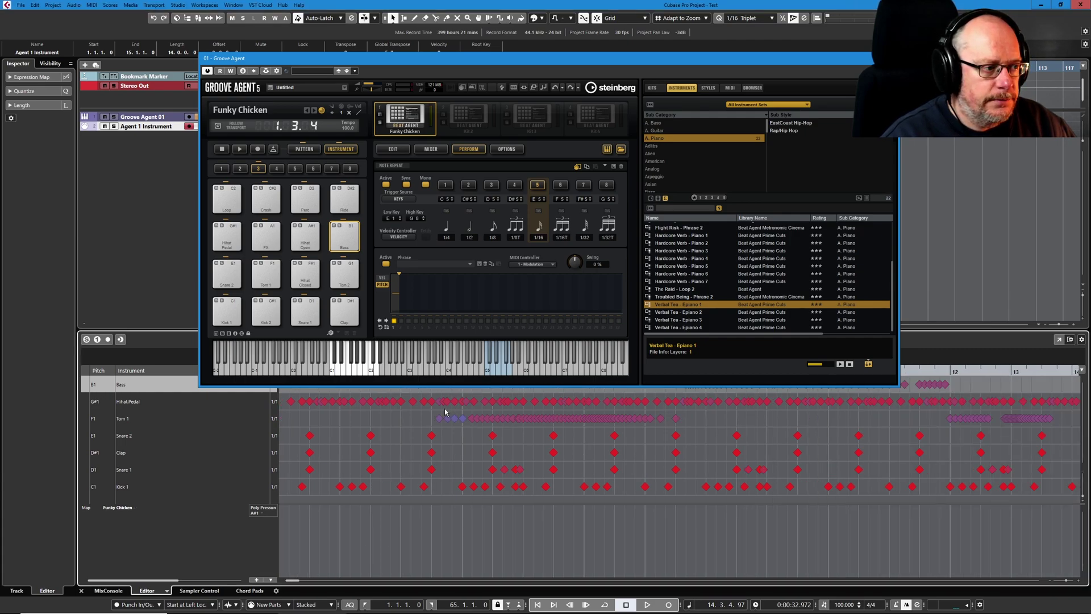
pyautogui.moveTo(455, 58); pyautogui.dragTo(404, 24)
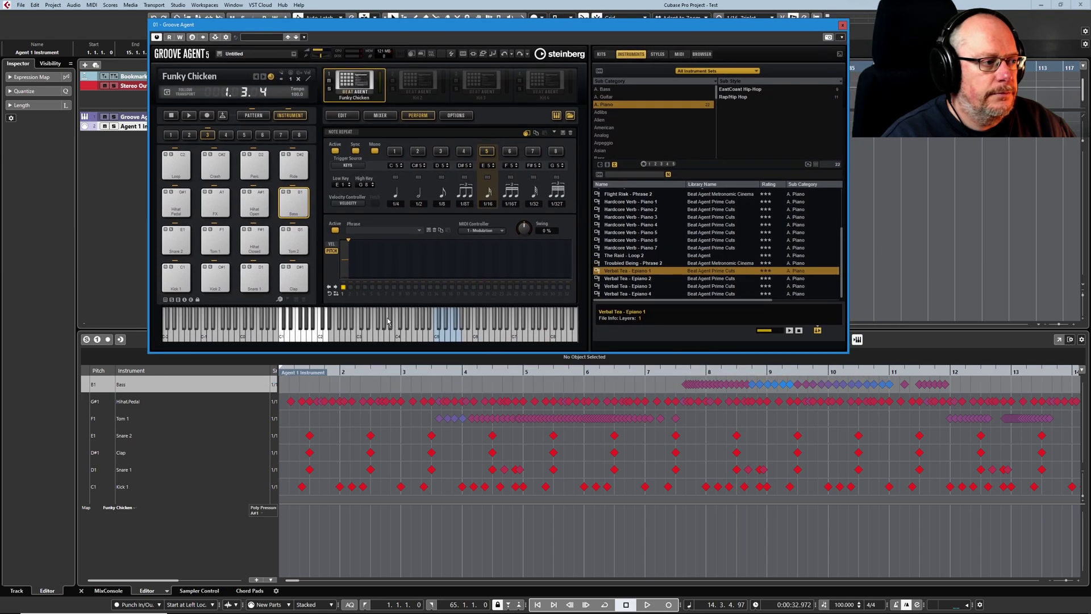
pyautogui.click(428, 372)
pyautogui.press('space')
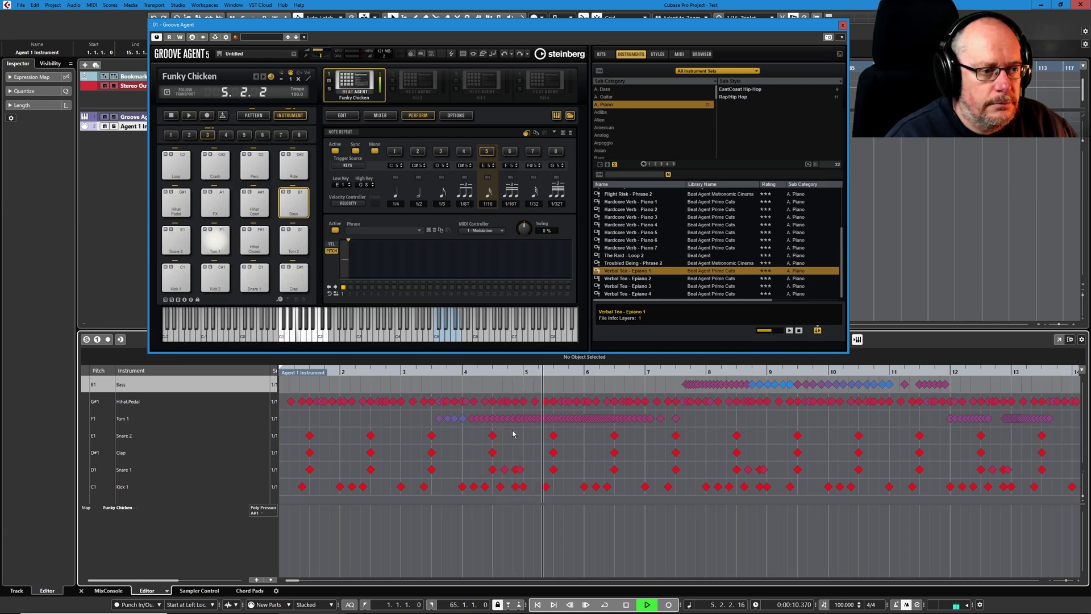
# Jump playback ahead to around bar 7, move the Groove Agent window aside, then stop playback.
pyautogui.click(681, 370)
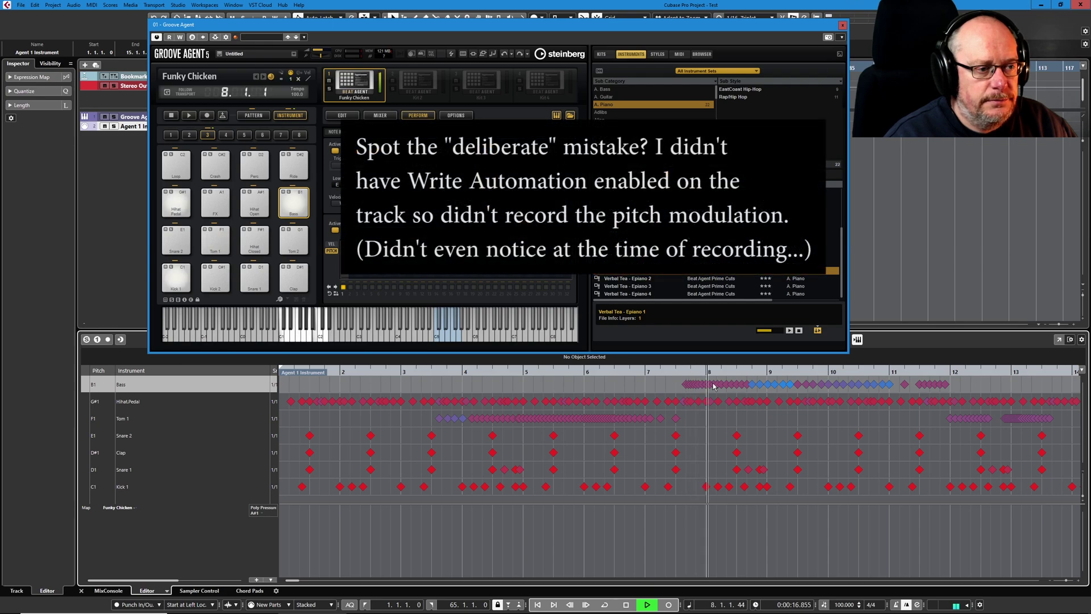
pyautogui.moveTo(534, 29); pyautogui.dragTo(517, 27)
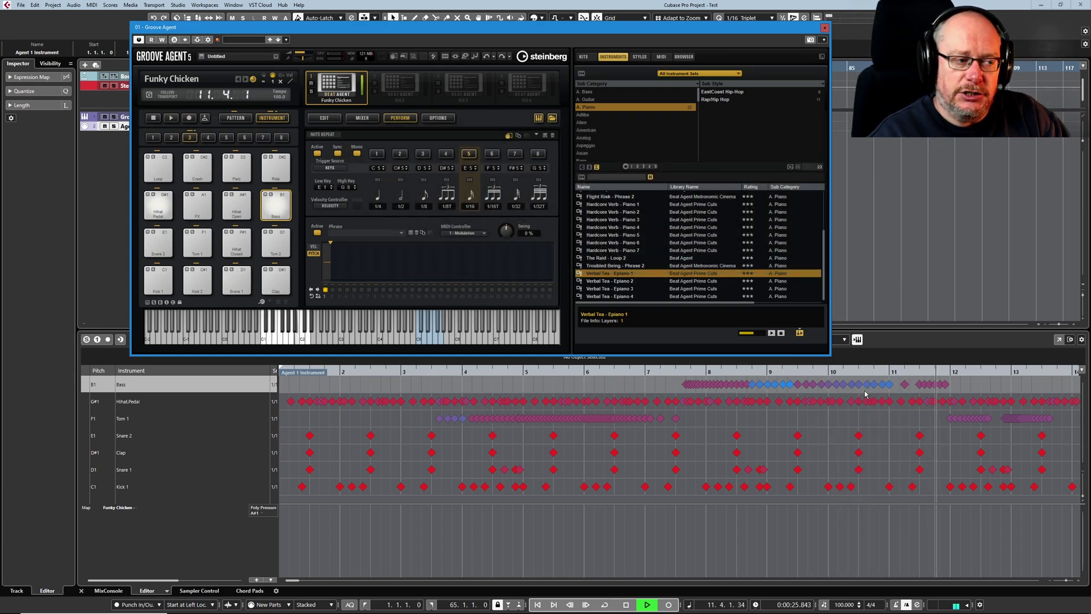
pyautogui.moveTo(533, 29); pyautogui.dragTo(551, 155)
pyautogui.click(627, 604)
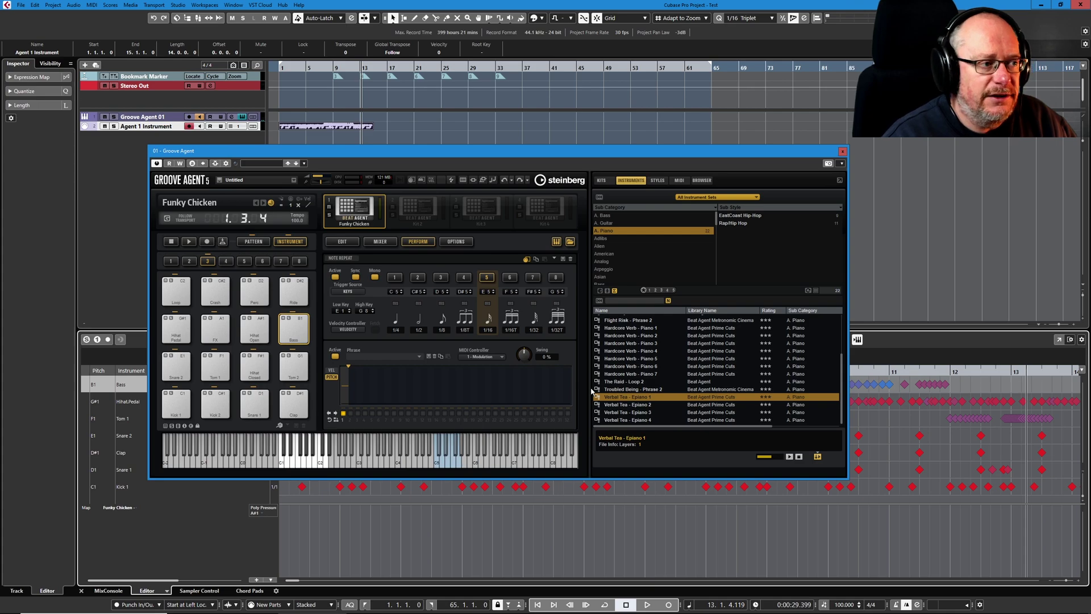
# Audition the 08 + 06 Steps 09, 11 and 14 Note Repeat phrase presets.
pyautogui.click(555, 260)
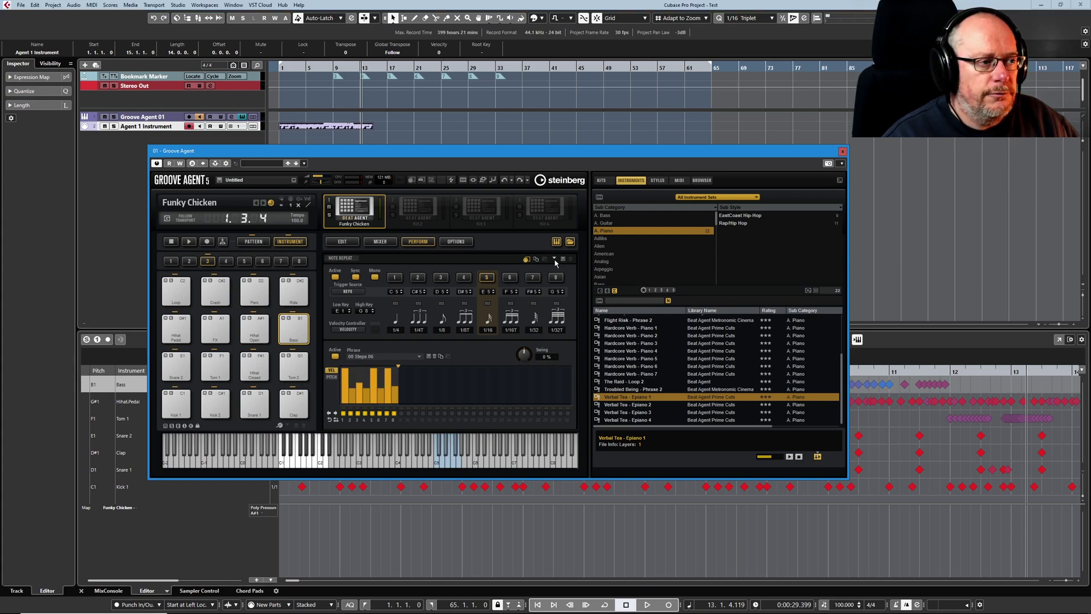
pyautogui.click(555, 260)
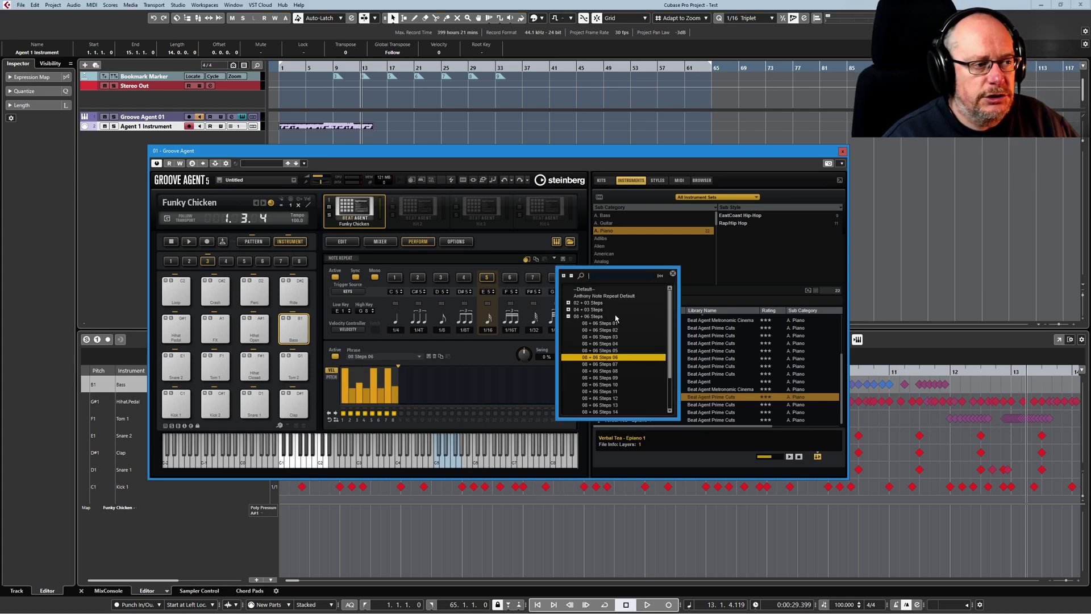
pyautogui.click(611, 378)
pyautogui.scroll(-2, 601, 361)
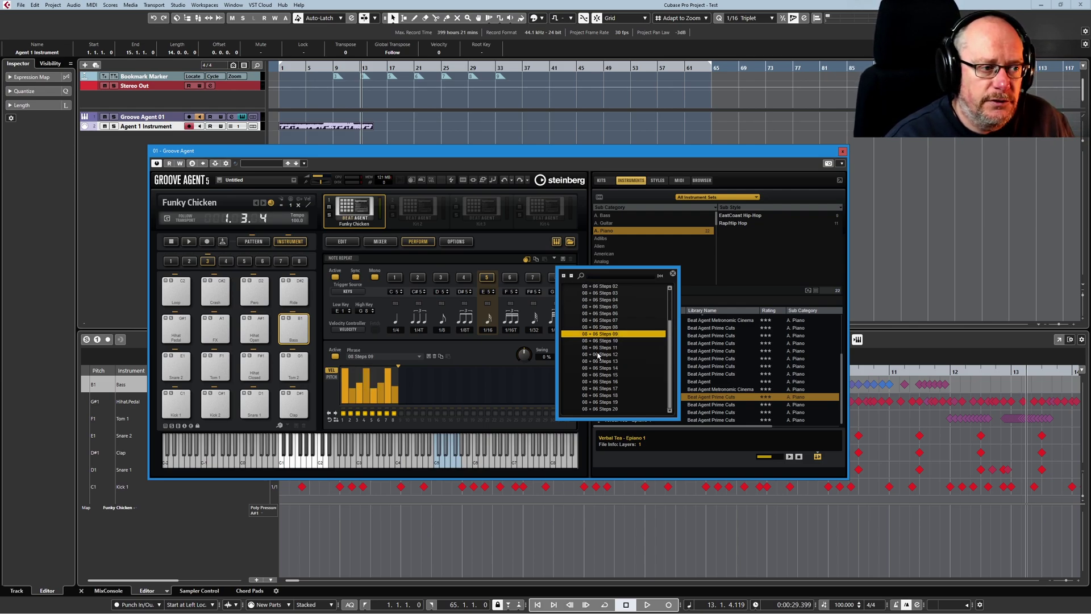
pyautogui.click(599, 347)
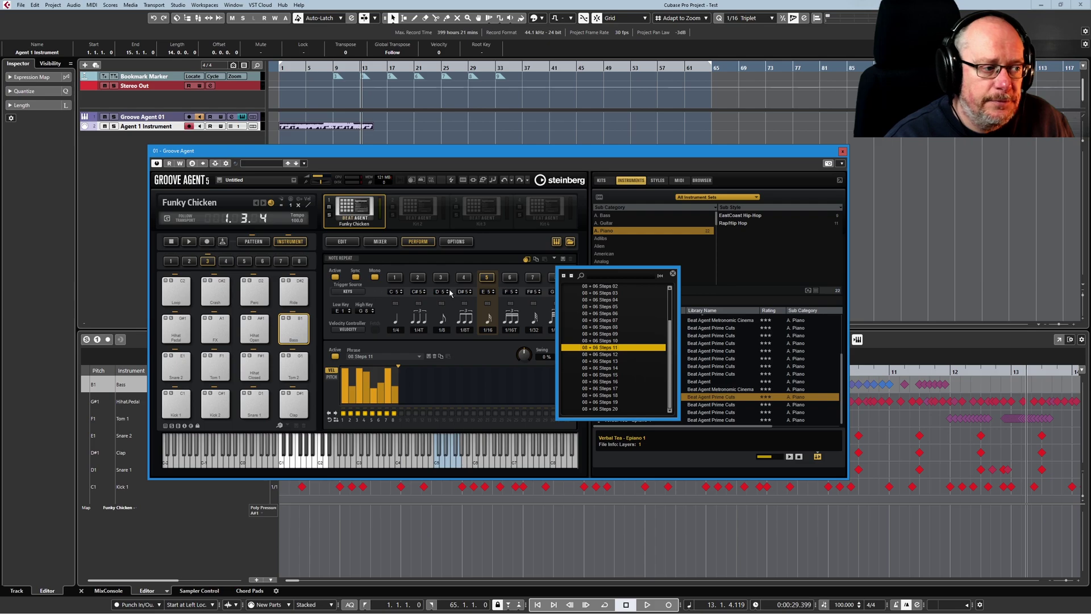
pyautogui.click(594, 367)
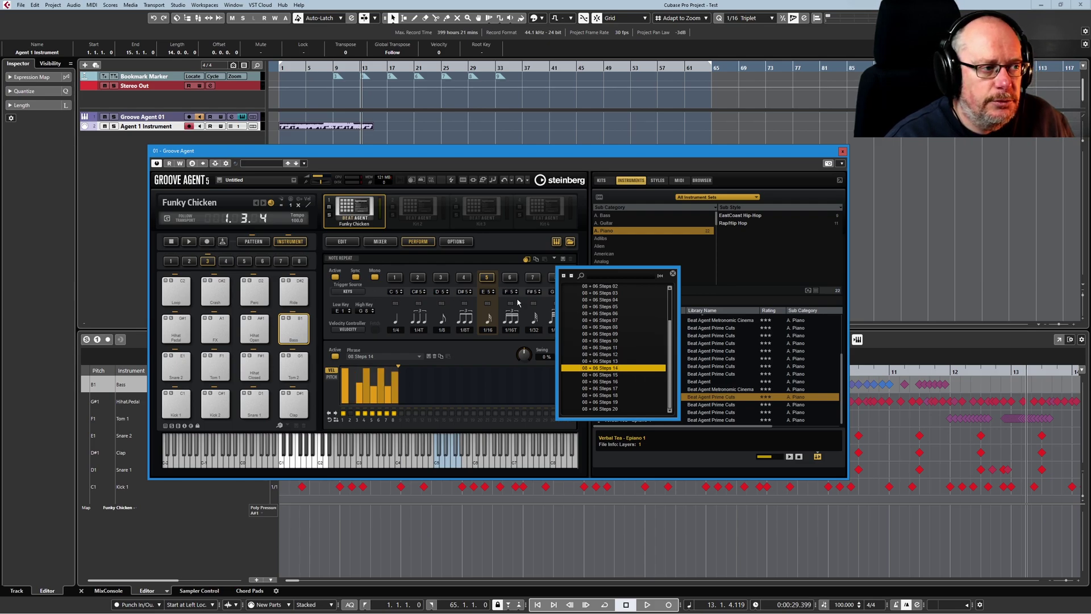
pyautogui.click(509, 278)
# Try repeat rates from 1/32T down to 1/8T, settling on 1/16T.
pyautogui.click(533, 277)
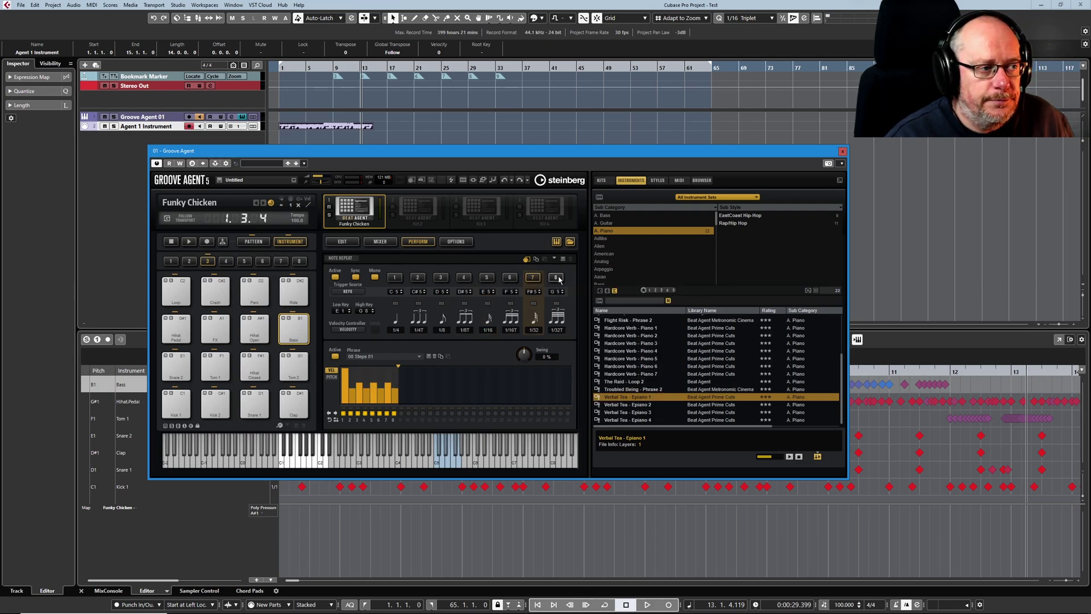
pyautogui.click(550, 279)
pyautogui.click(532, 277)
pyautogui.click(510, 277)
pyautogui.click(486, 278)
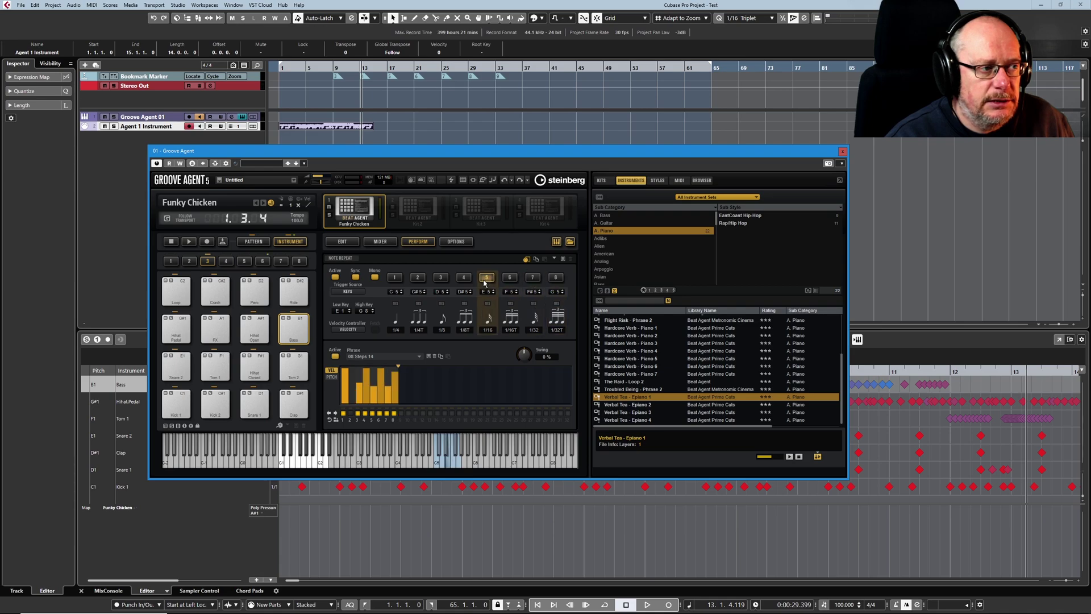
pyautogui.click(463, 278)
pyautogui.click(487, 277)
pyautogui.click(510, 278)
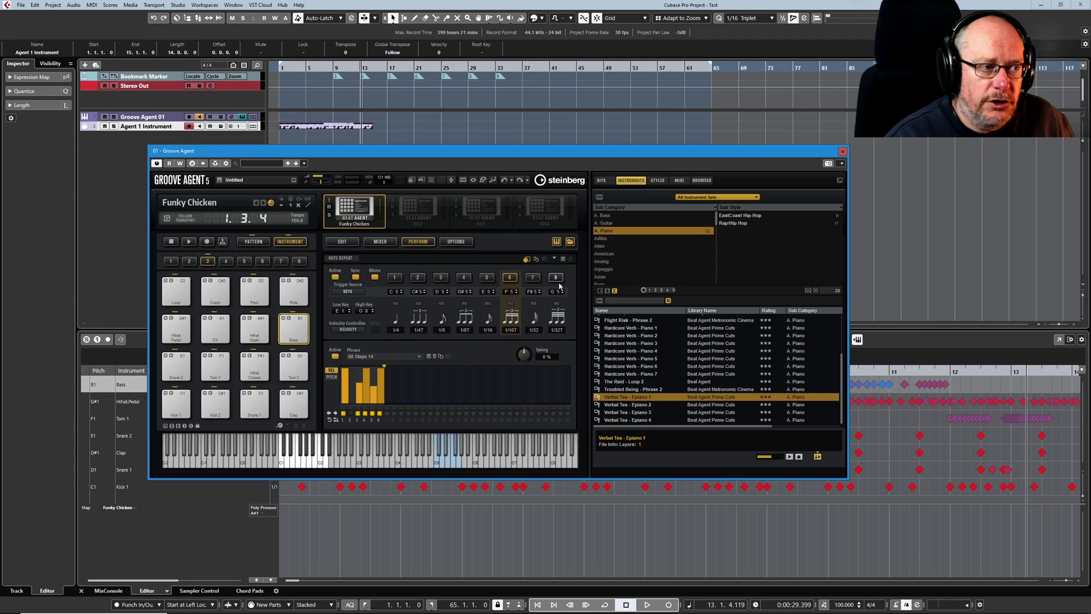
# Load the 08 + 06 Steps 17 Note Repeat preset.
pyautogui.click(554, 260)
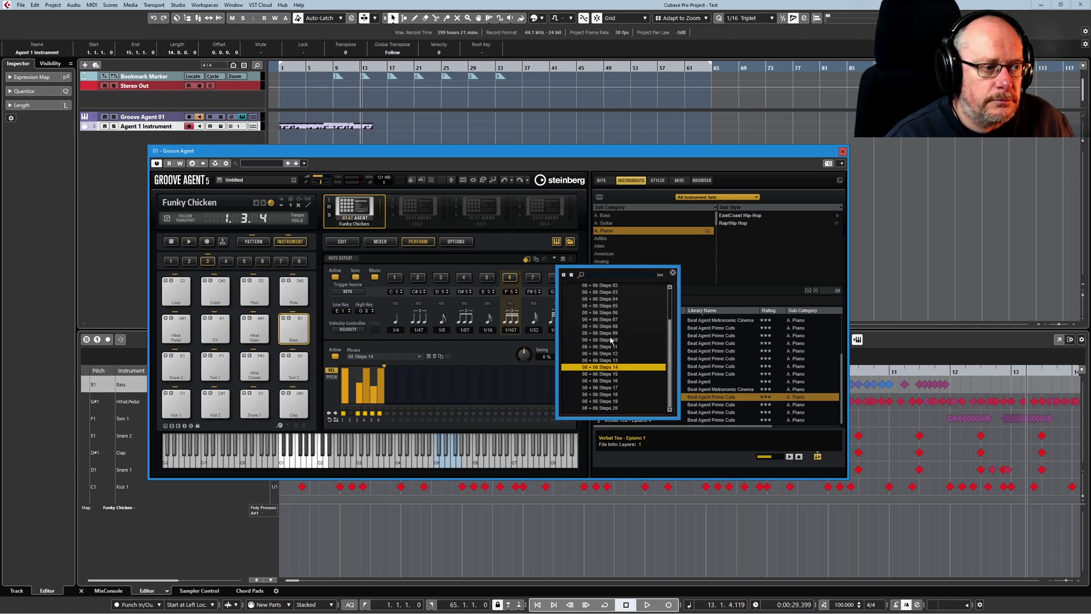
pyautogui.click(593, 388)
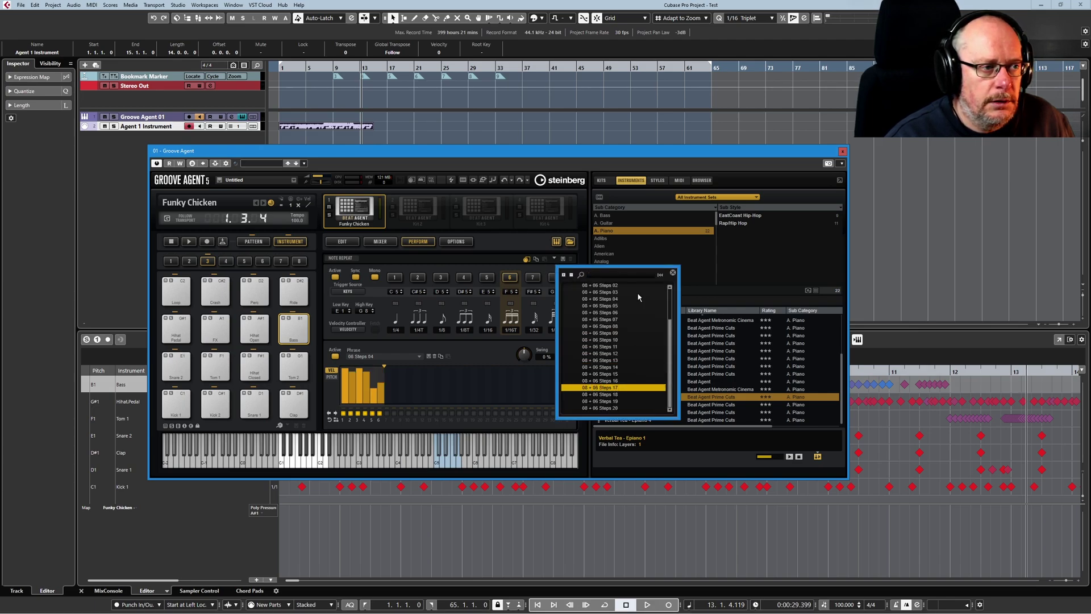
pyautogui.click(673, 273)
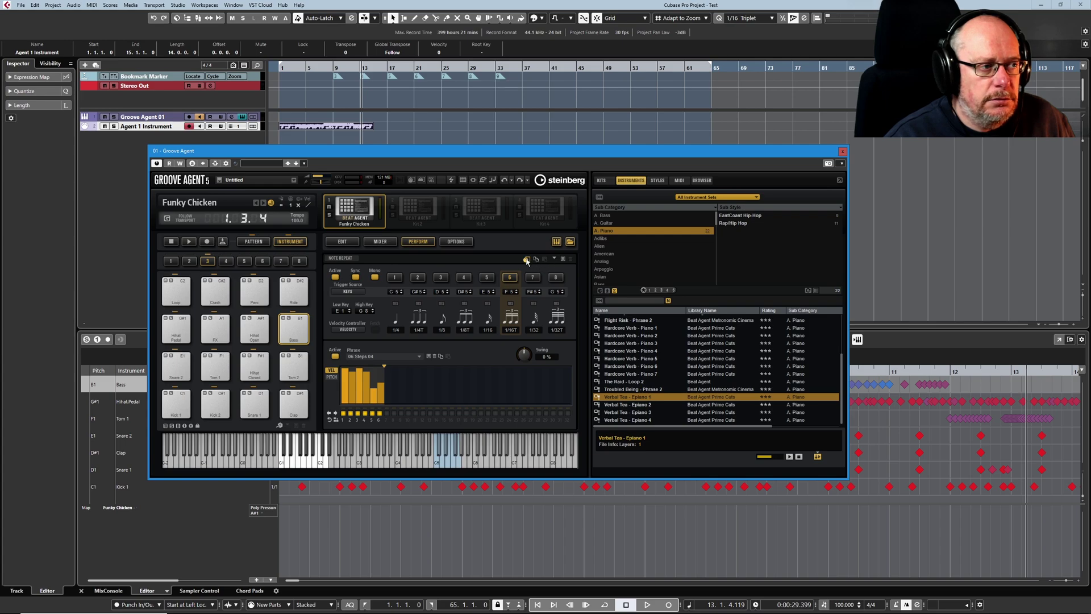
pyautogui.click(563, 259)
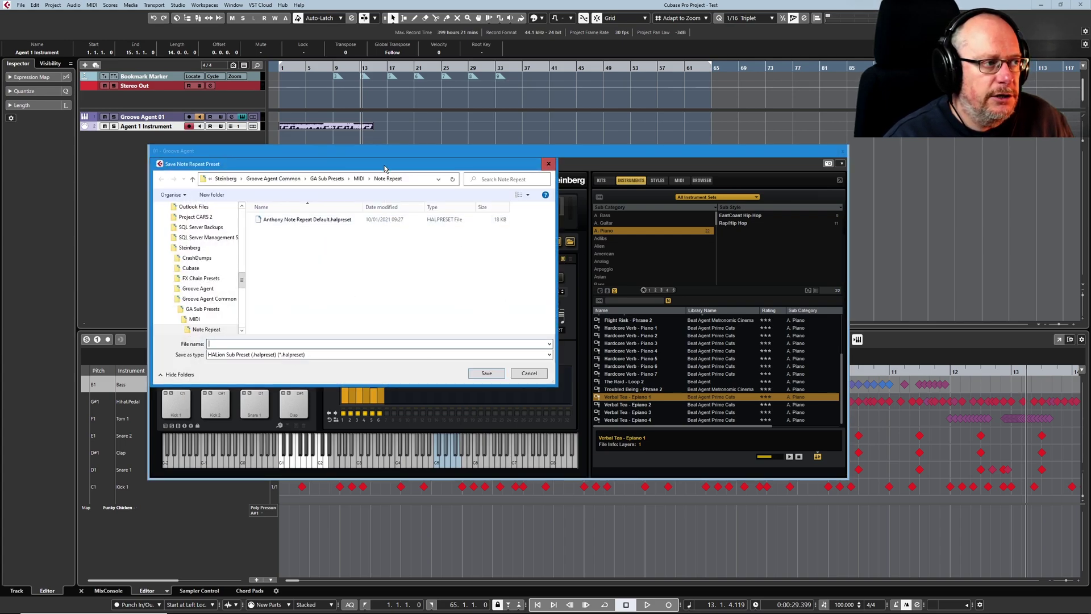
pyautogui.click(539, 375)
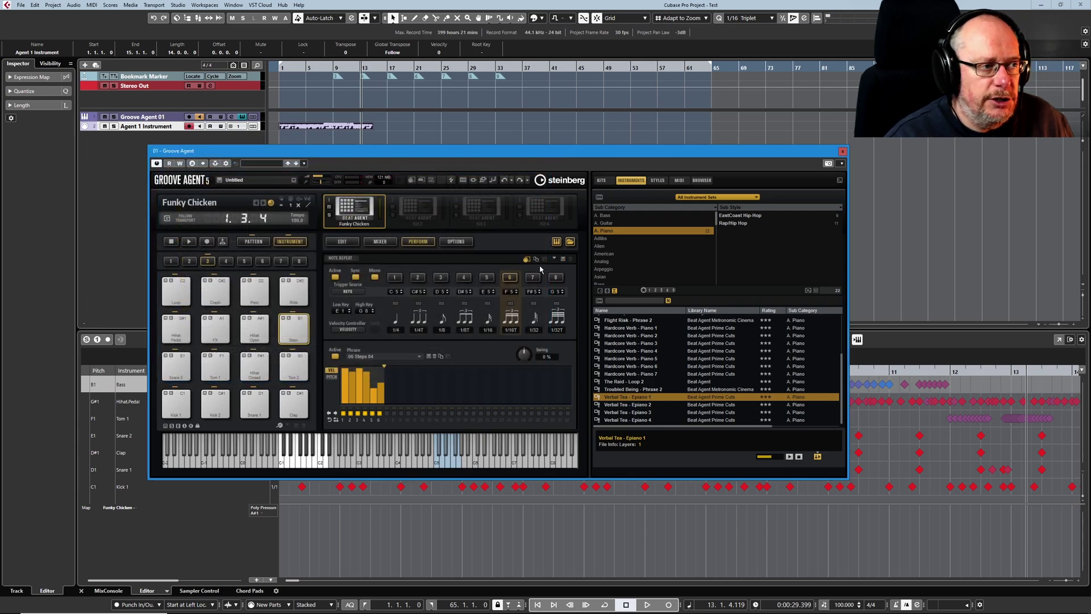
pyautogui.click(554, 260)
pyautogui.scroll(2, 604, 343)
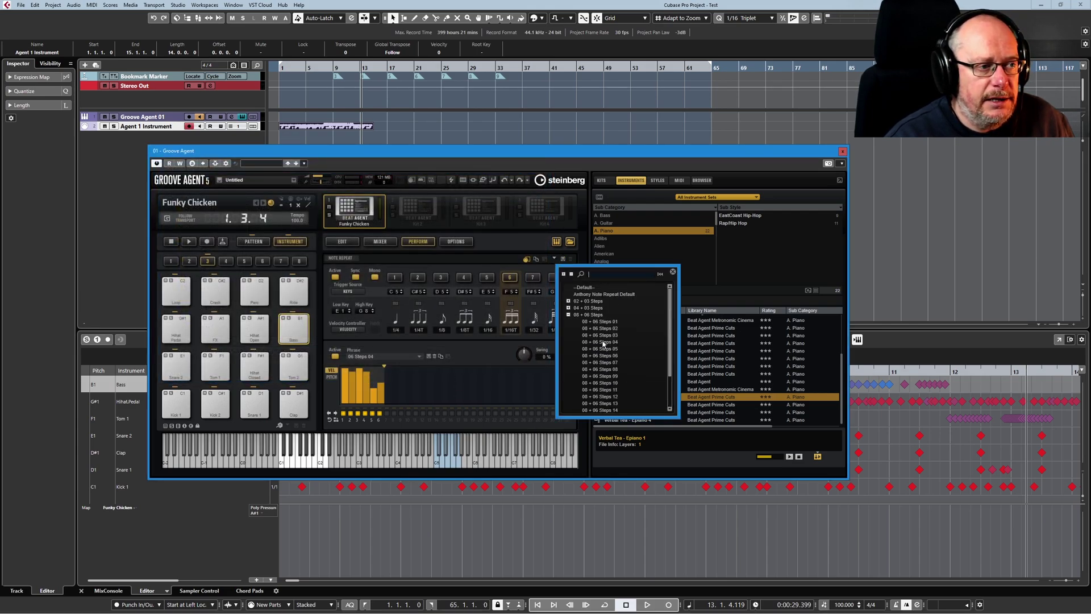